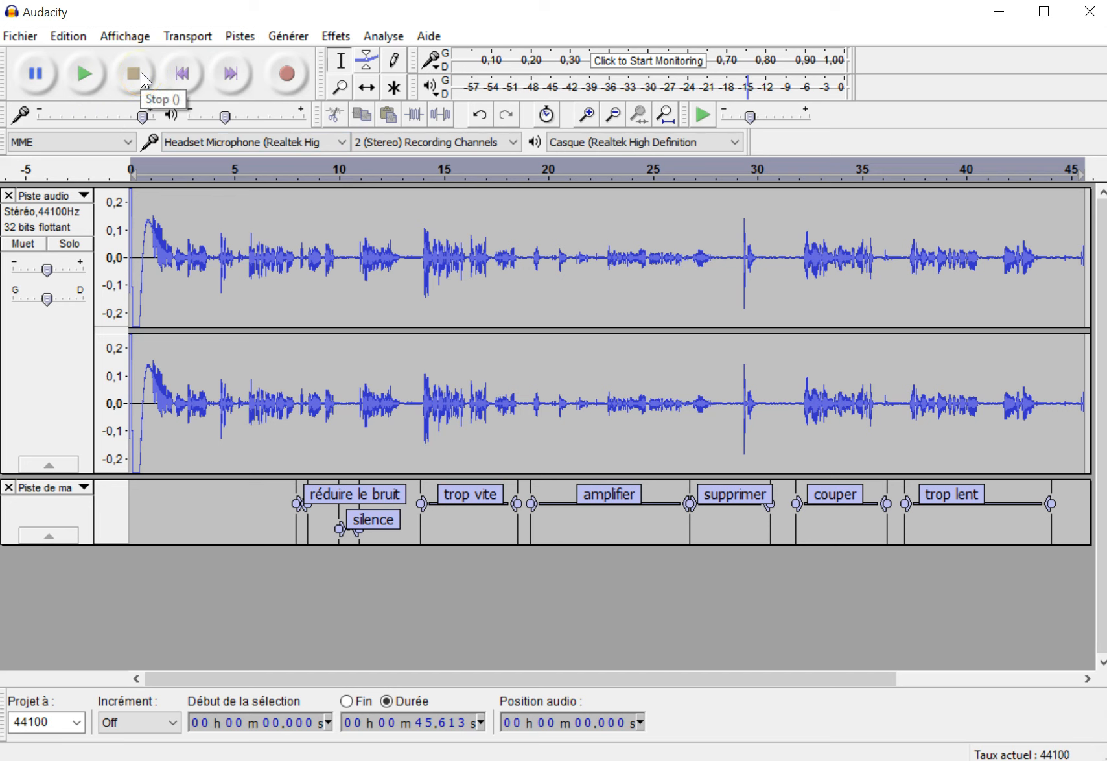
Play the beginning of the recording and stop playback.
left_click(94, 75)
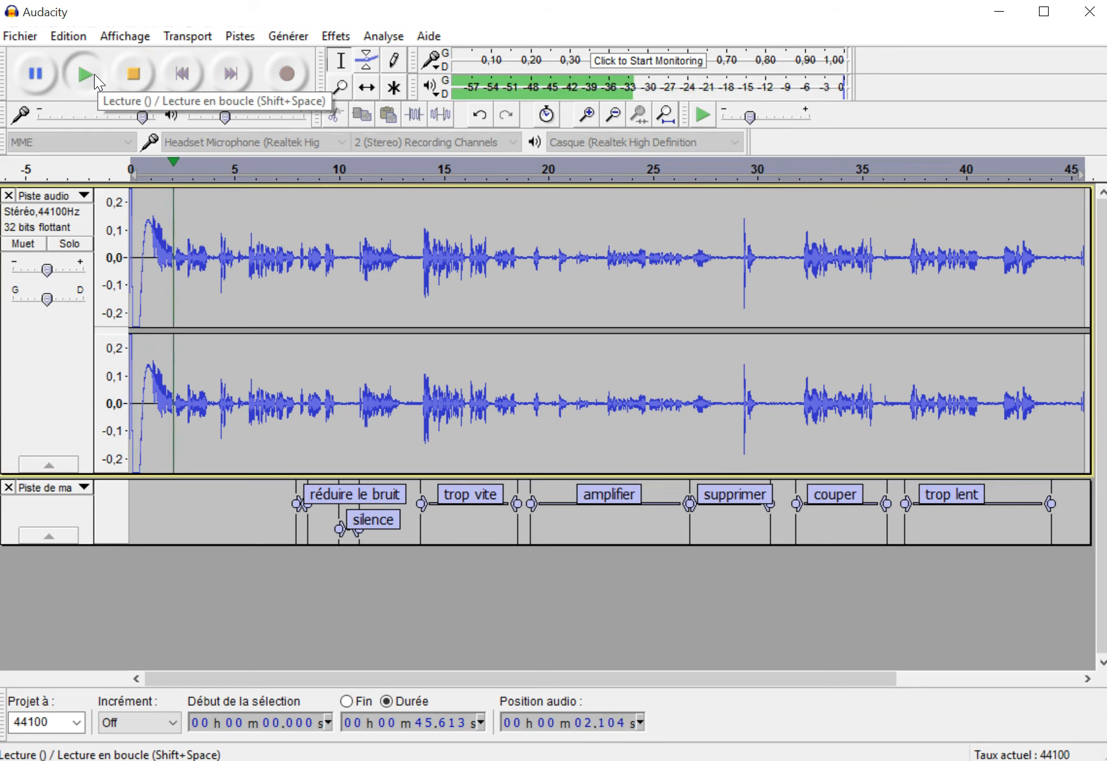
left_click(116, 77)
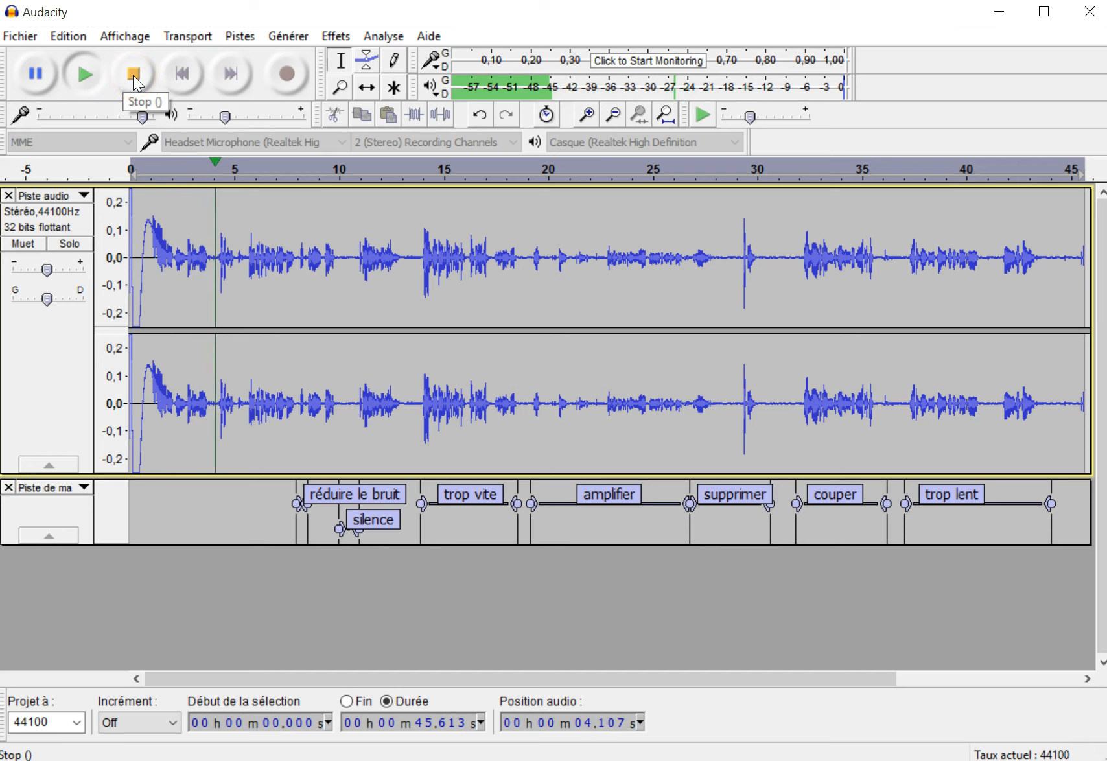
left_click(133, 75)
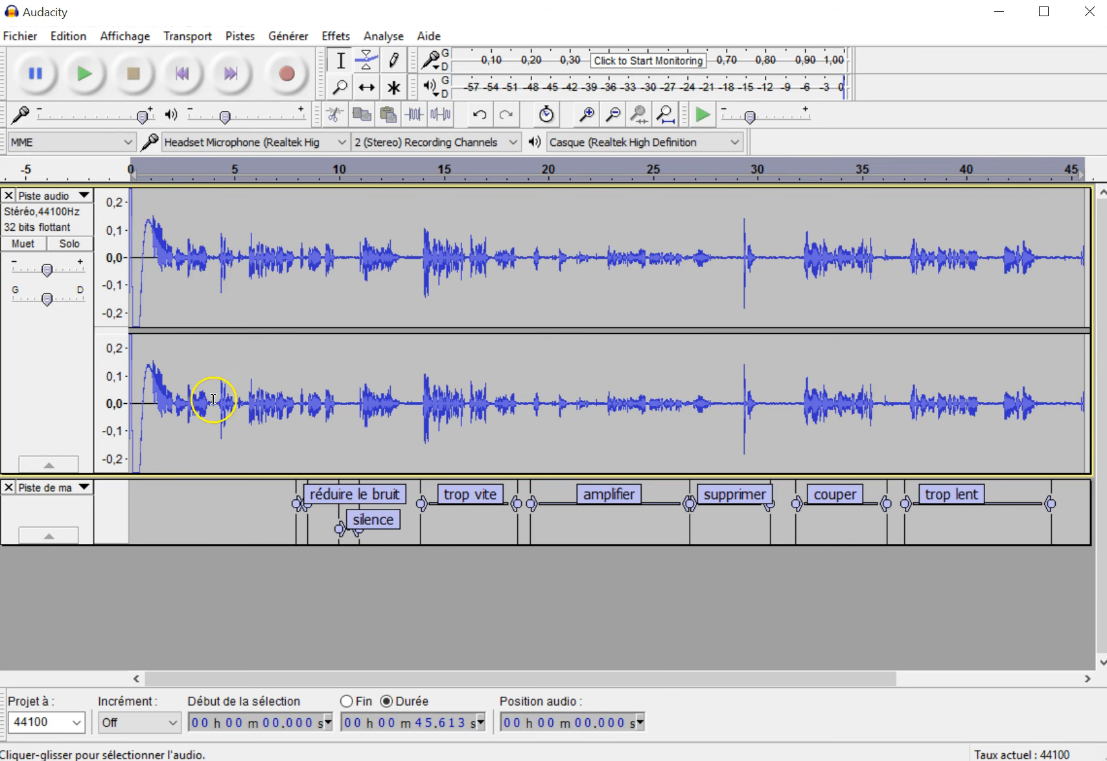
left_click(35, 73)
left_click(86, 79)
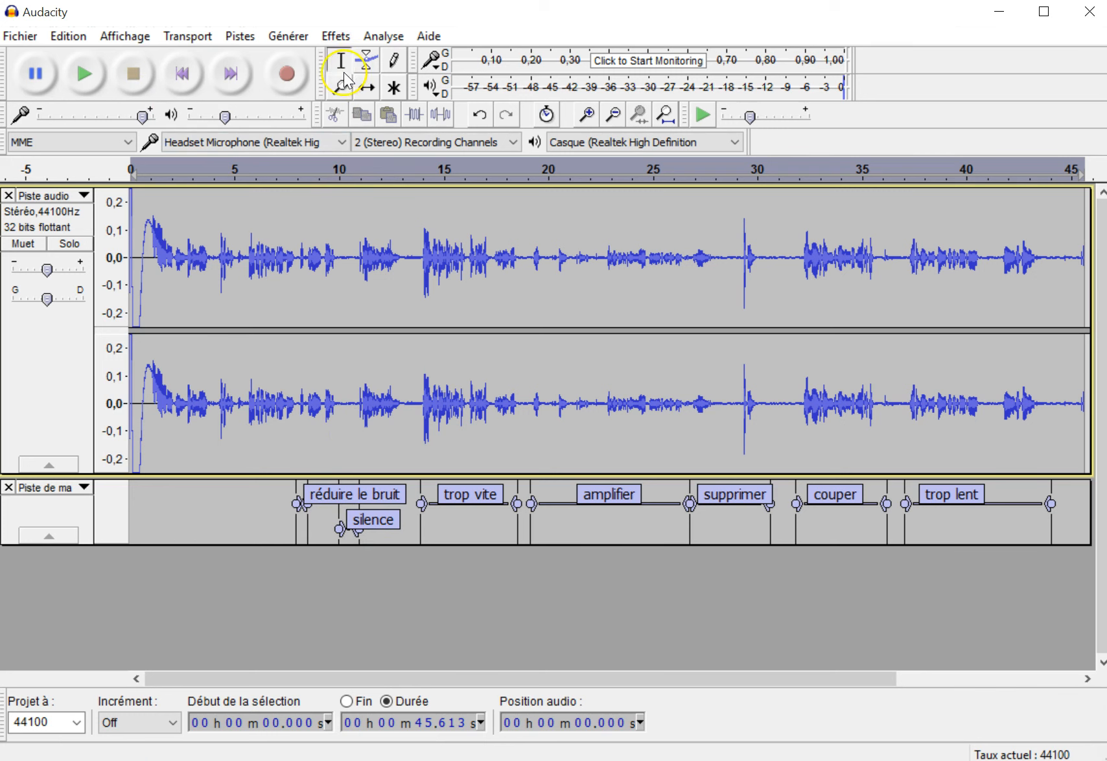
Replace the roughly 1 s passage marked "silence", starting at about 10 s, with silence.
left_click_drag(339, 255, 356, 252)
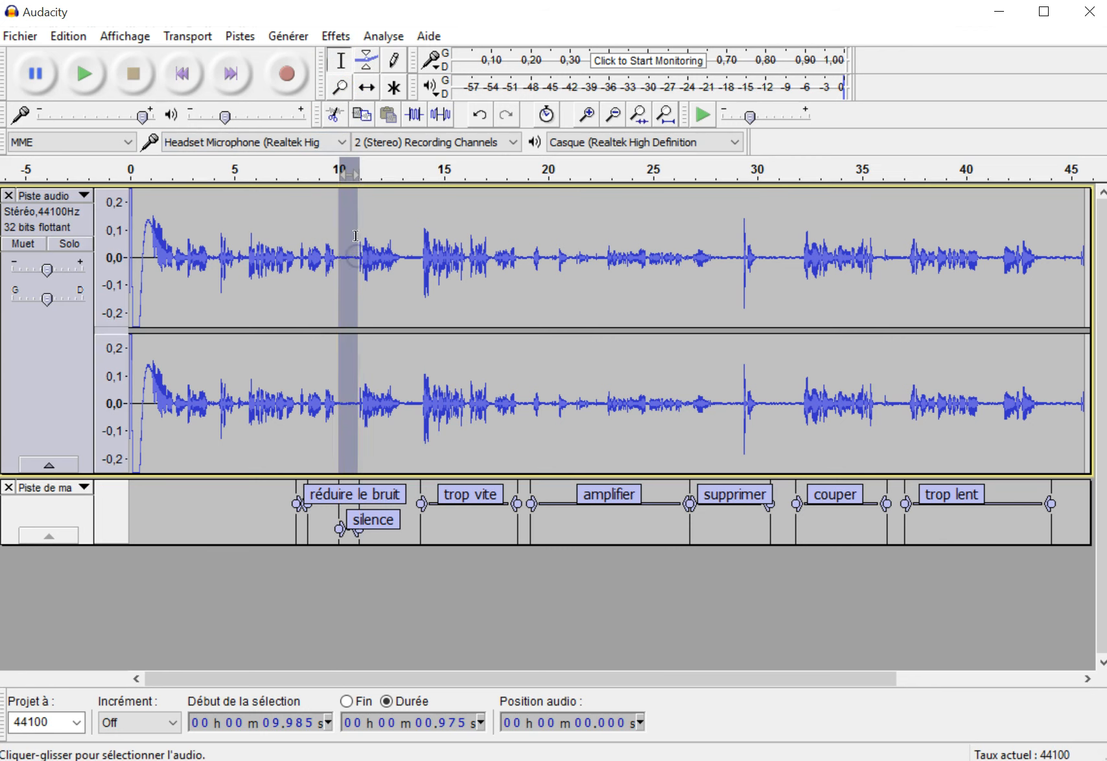
left_click(432, 121)
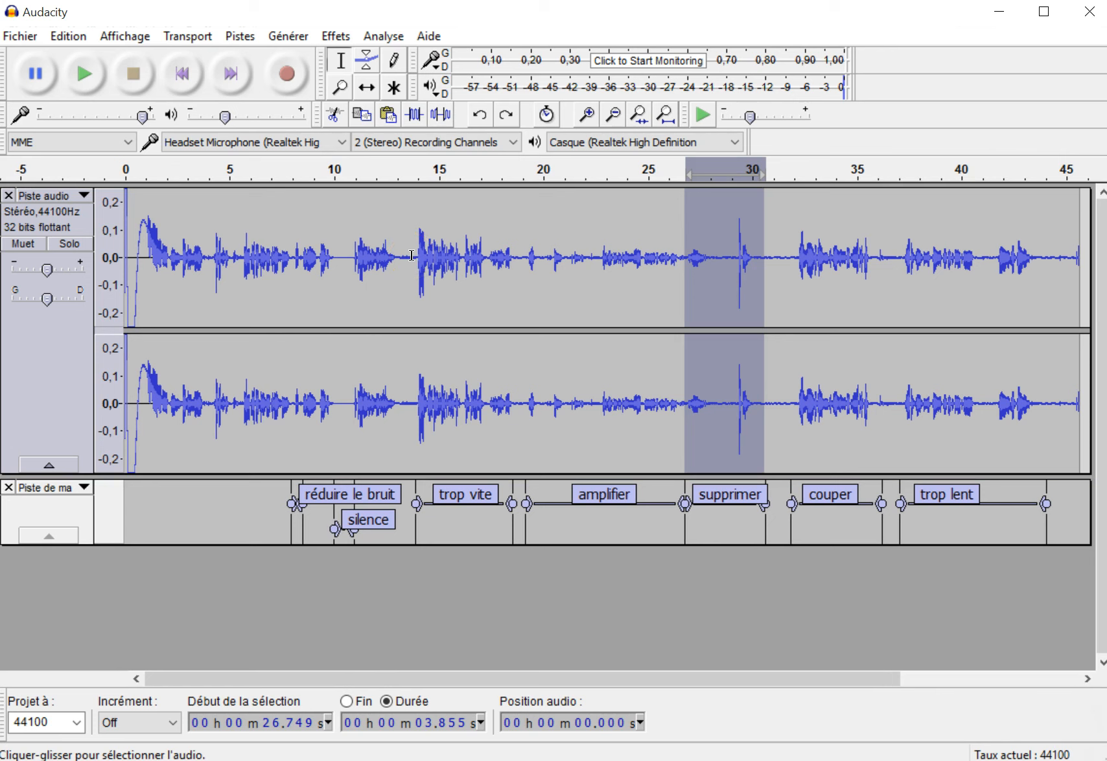
Listen to the passage marked "trop vite" from about 13.9 s and stop playback.
left_click(415, 256)
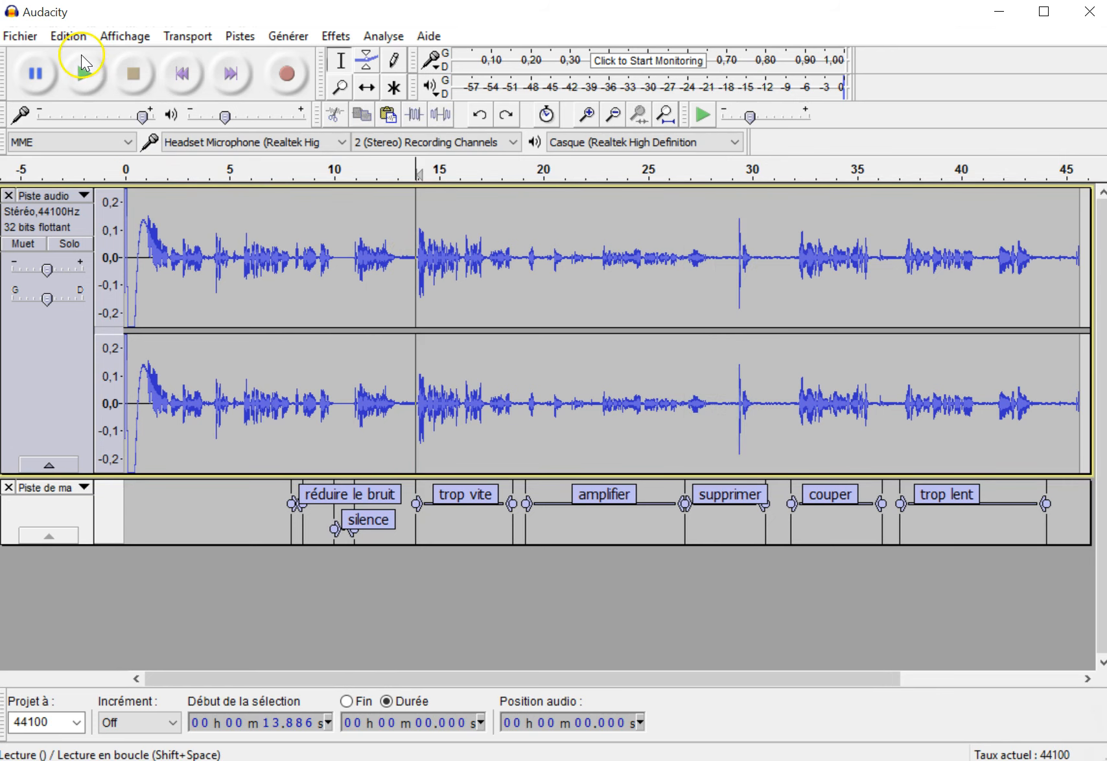
left_click(83, 75)
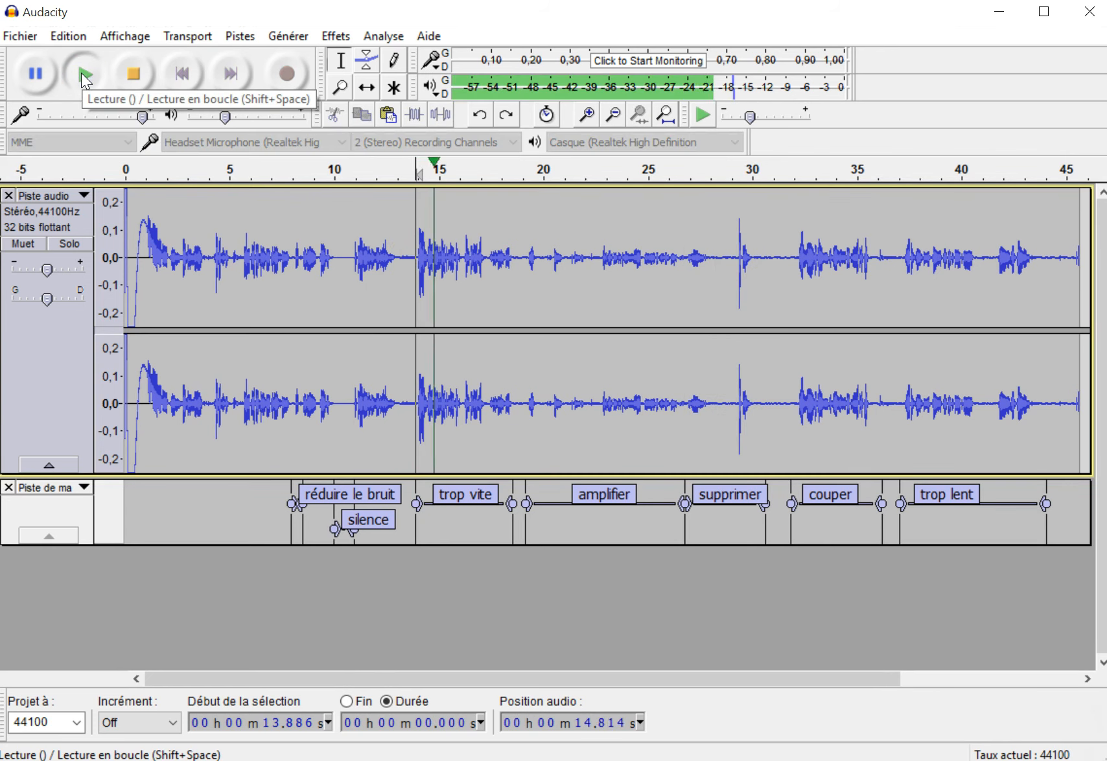
left_click(124, 73)
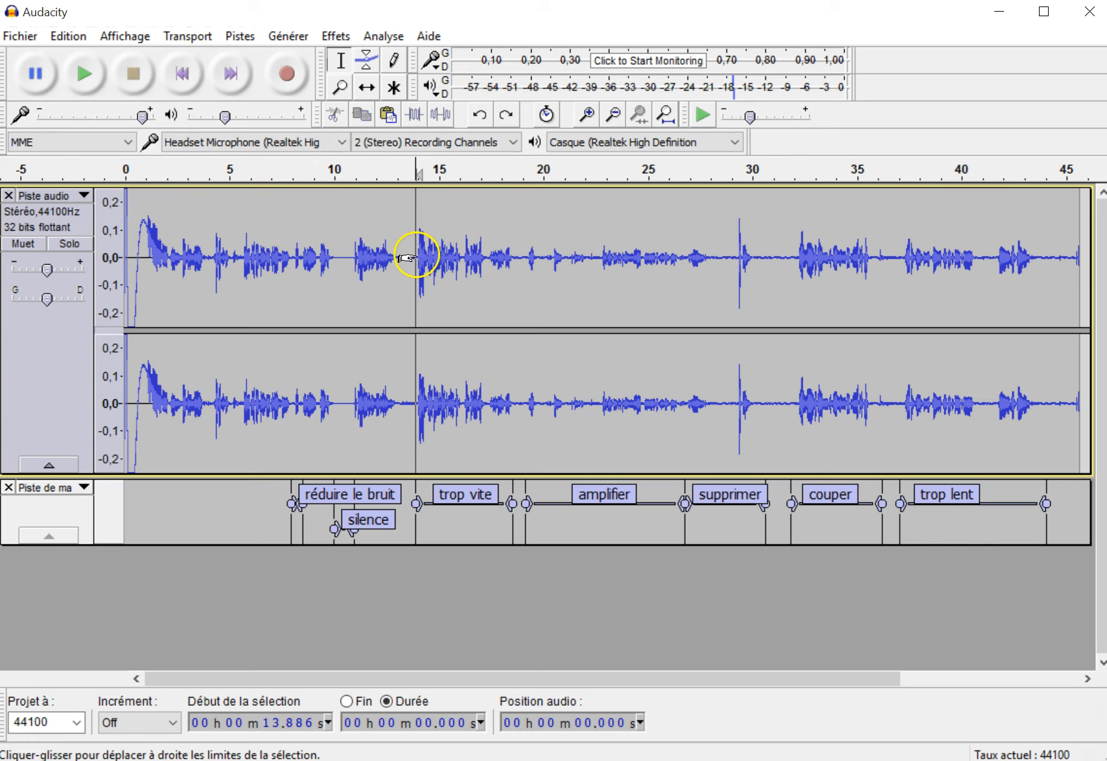
Slow down the "trop vite" passage, about 4.6 s long from 13.9 s, with a tempo change of -11 percent.
left_click_drag(415, 256, 513, 262)
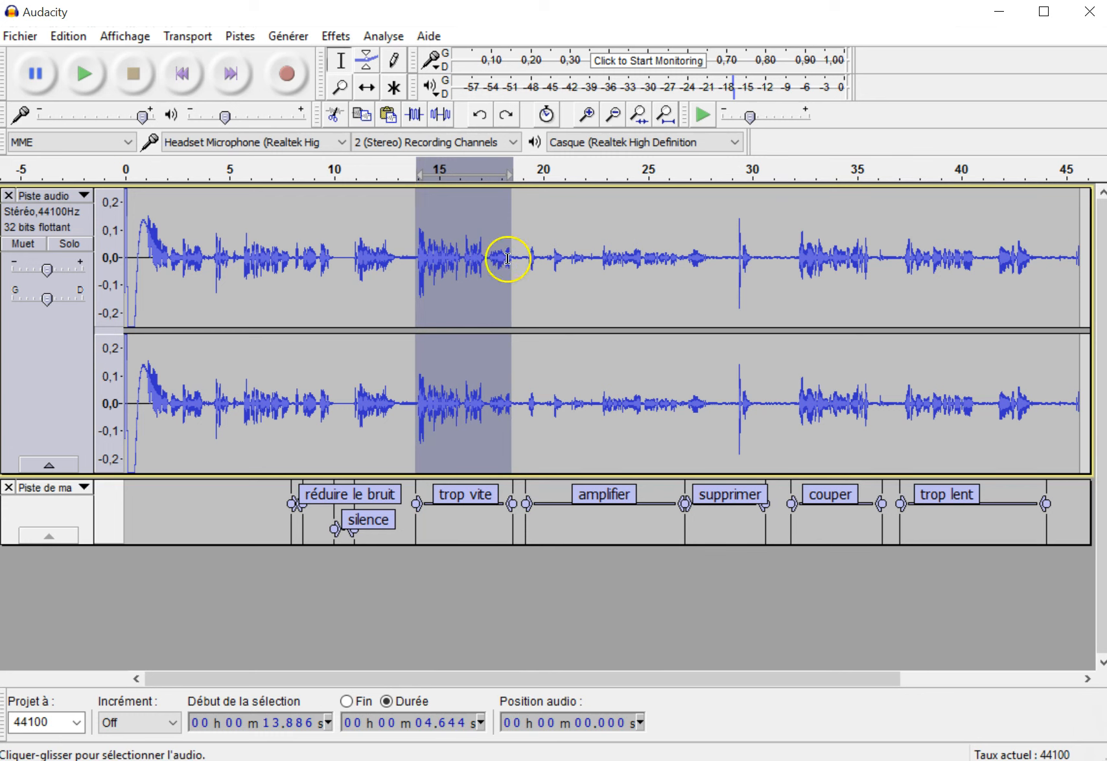
left_click(334, 36)
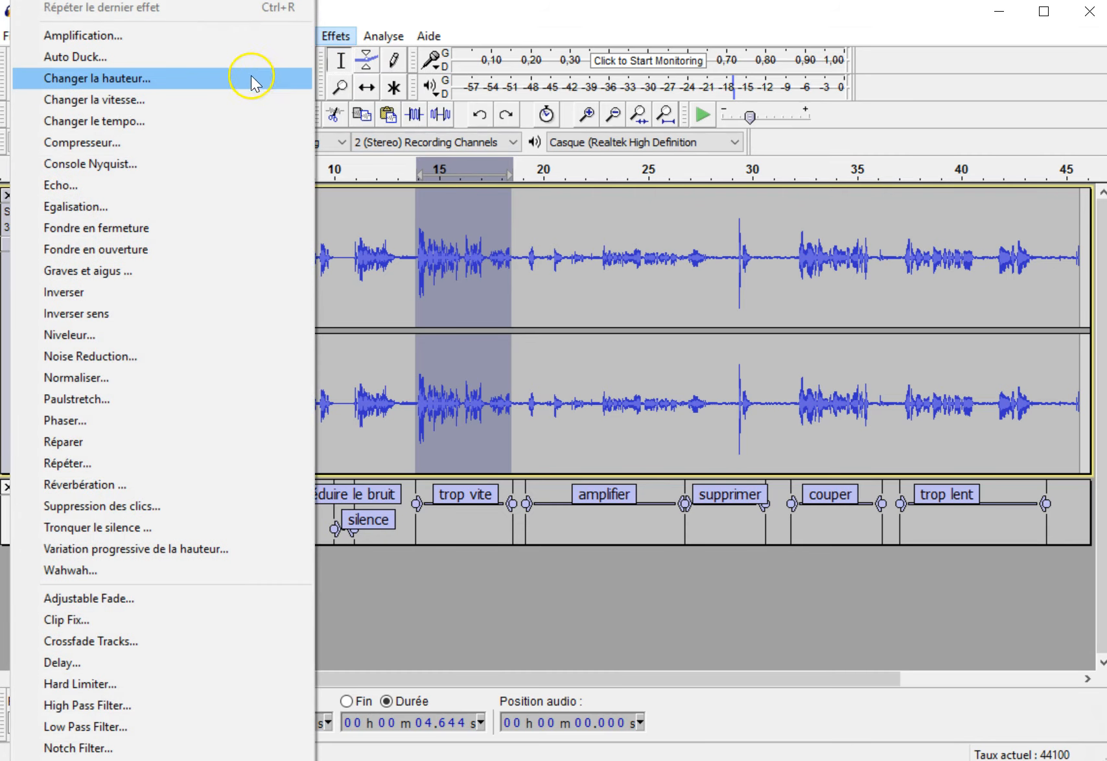
left_click(125, 124)
left_click_drag(504, 284, 173, 227)
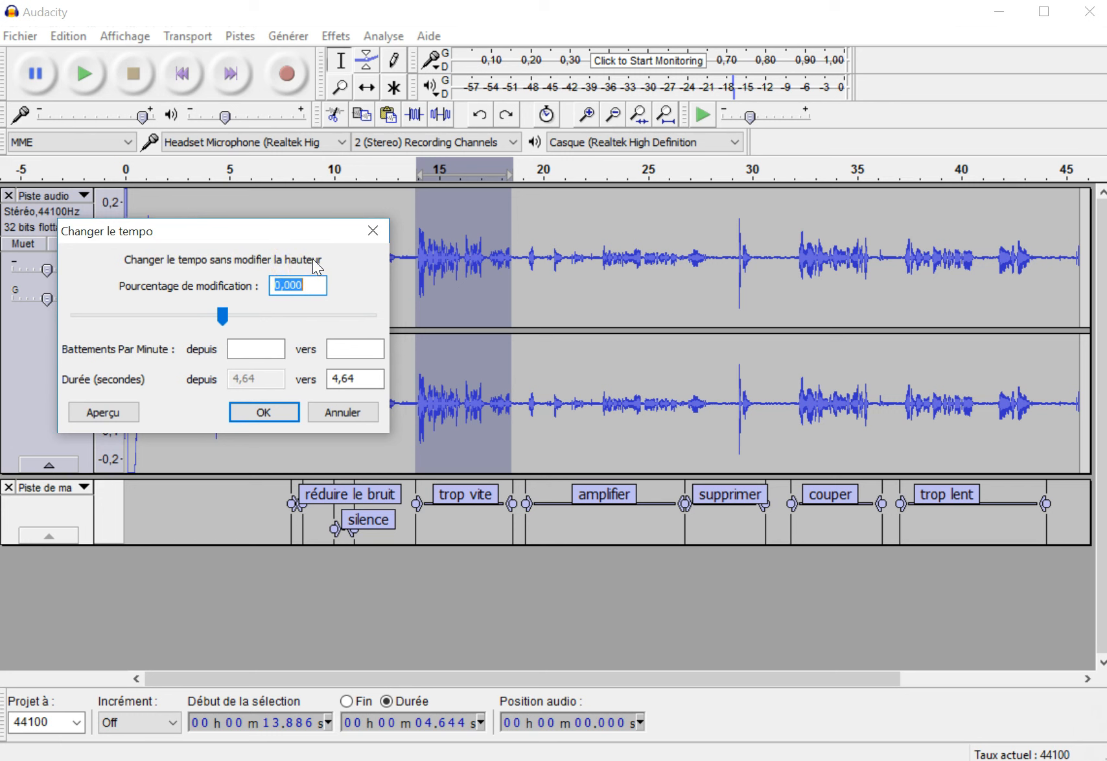
left_click(222, 318)
left_click_drag(222, 318, 204, 317)
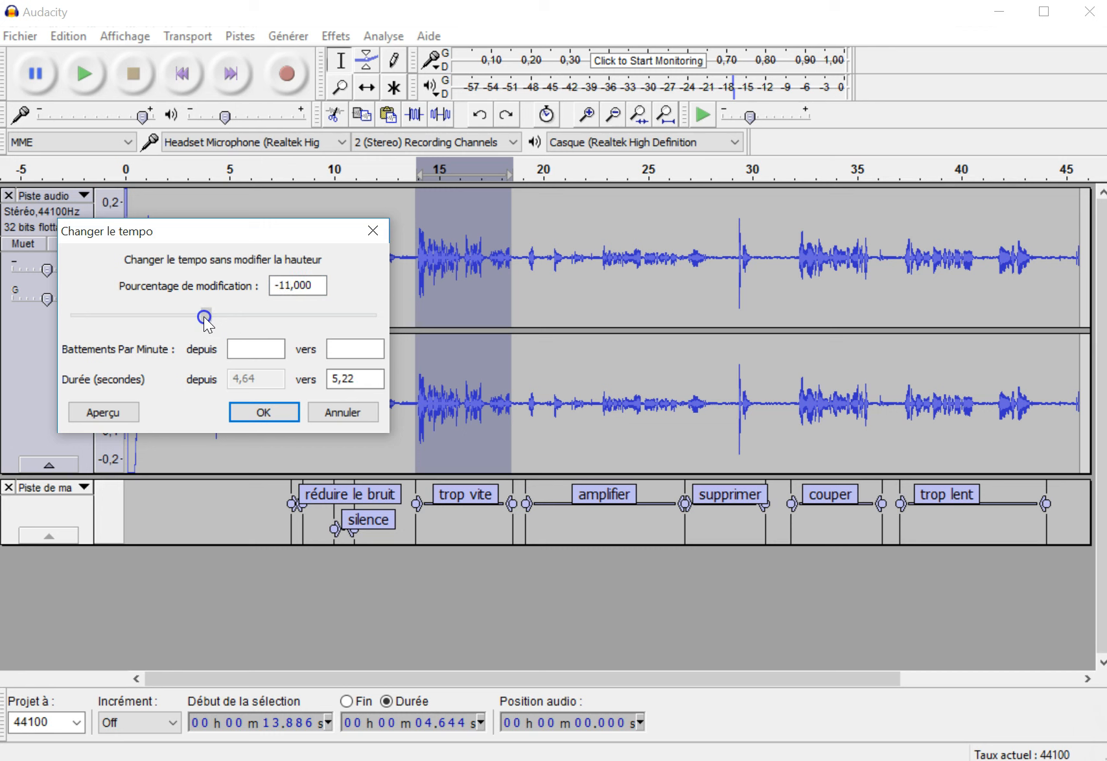
left_click(262, 413)
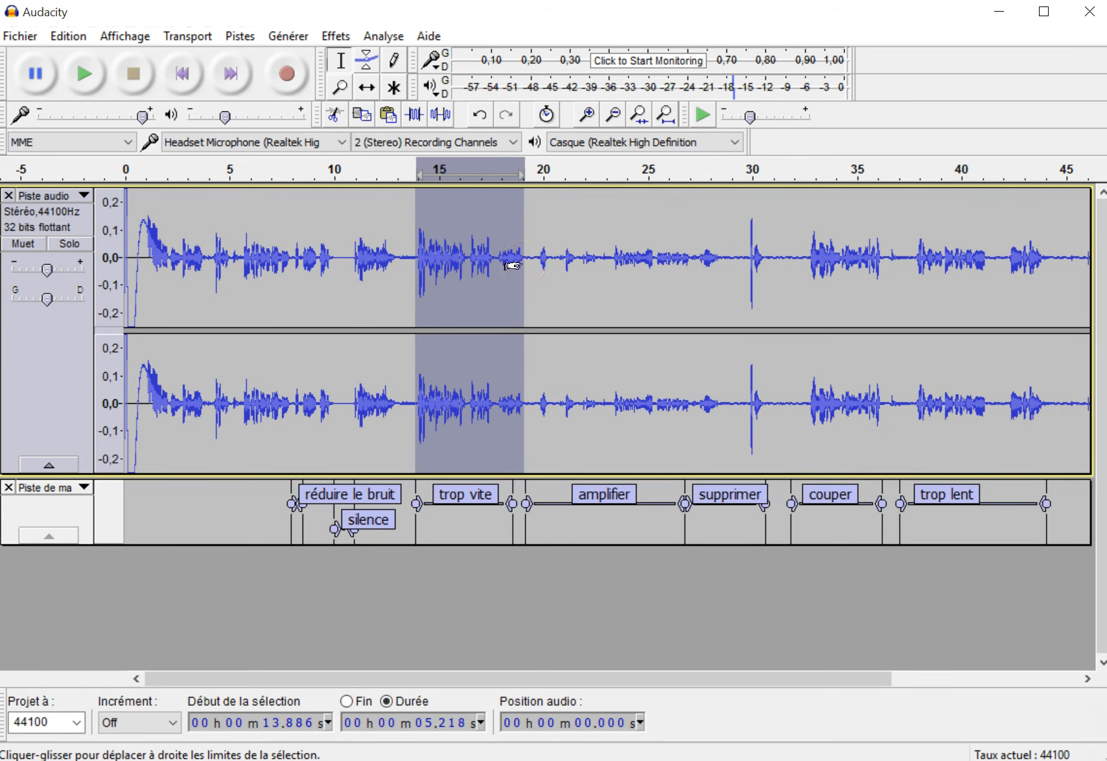
Play back the slowed-down passage from about 13.9 s to check its new tempo, and stop playback.
left_click(413, 255)
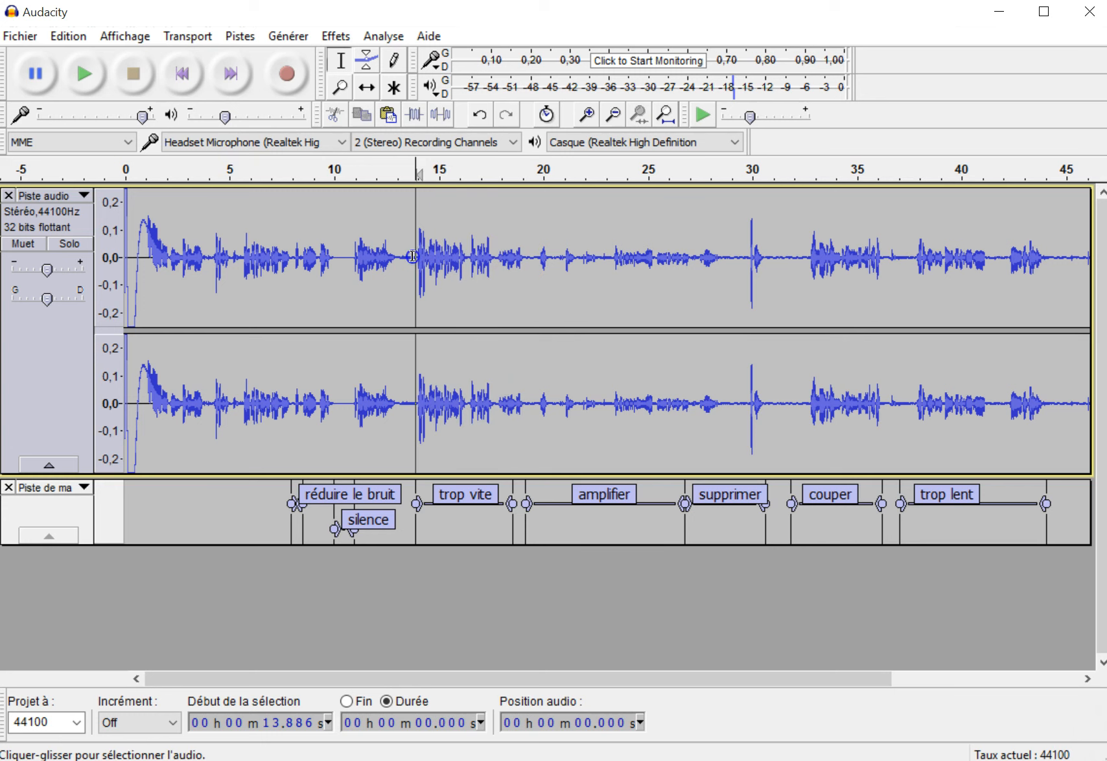
left_click(90, 74)
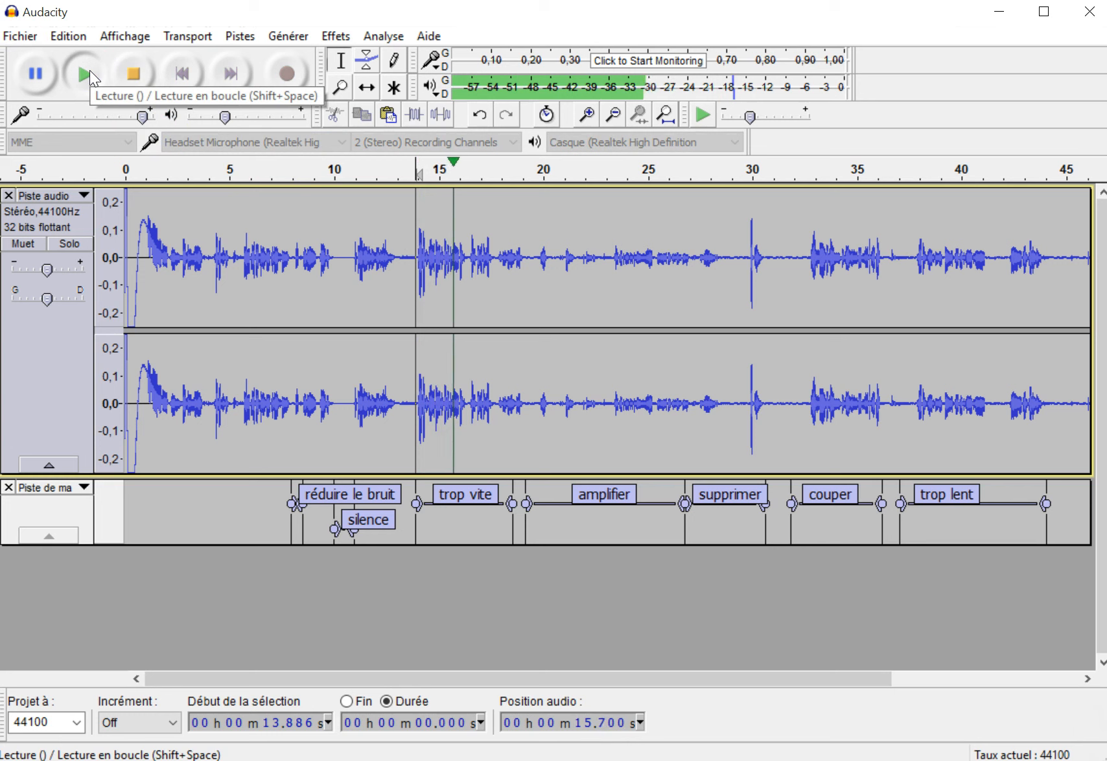
left_click(129, 80)
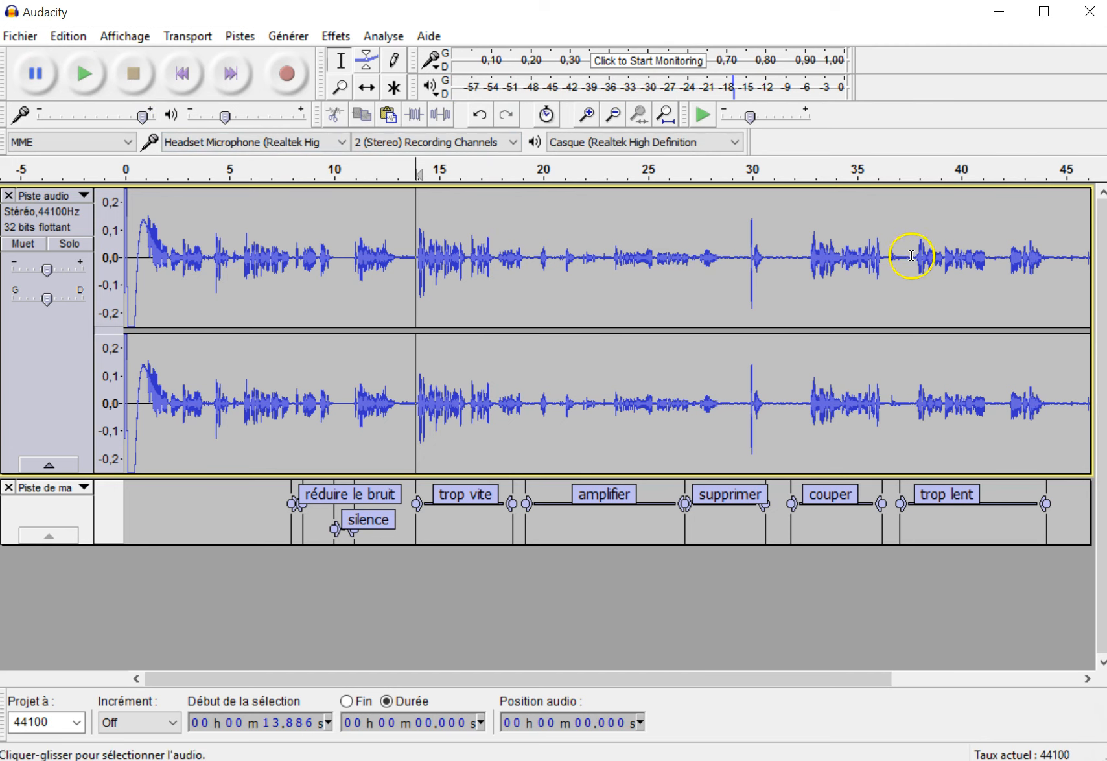
Speed up the "trop lent" passage, about 6.4 s long from about 37.6 s, with a tempo change of 30.986 percent.
left_click_drag(911, 256, 1046, 268)
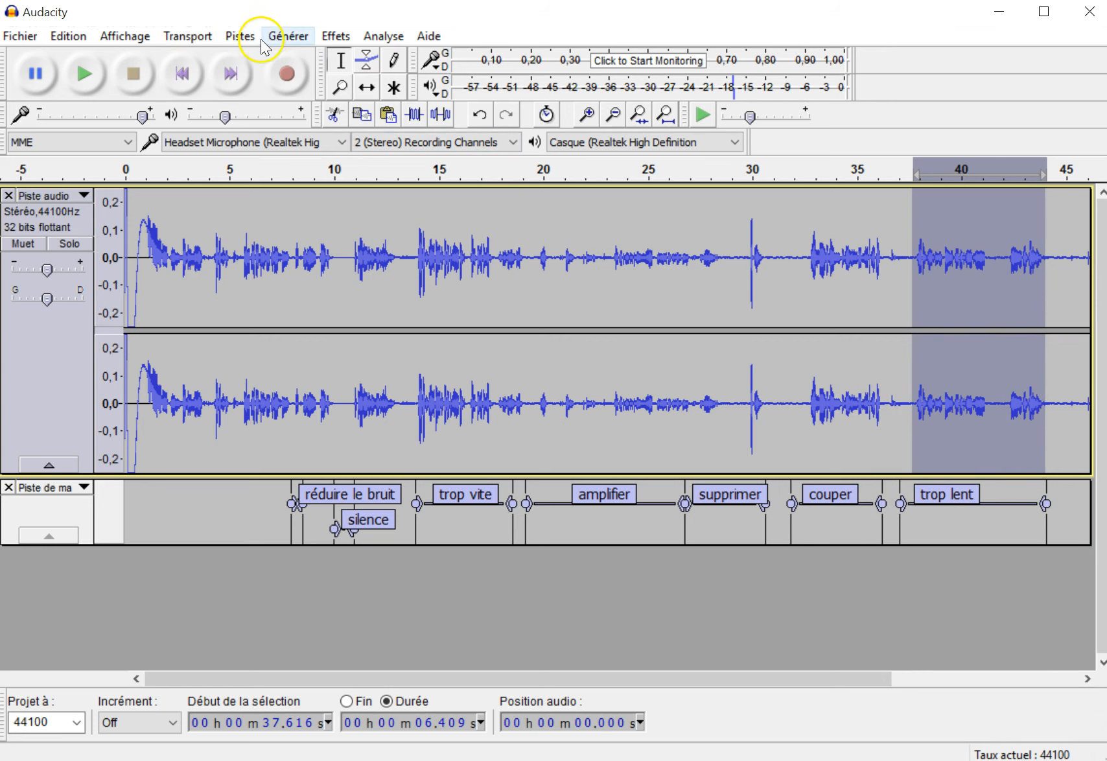
left_click(332, 36)
left_click(185, 122)
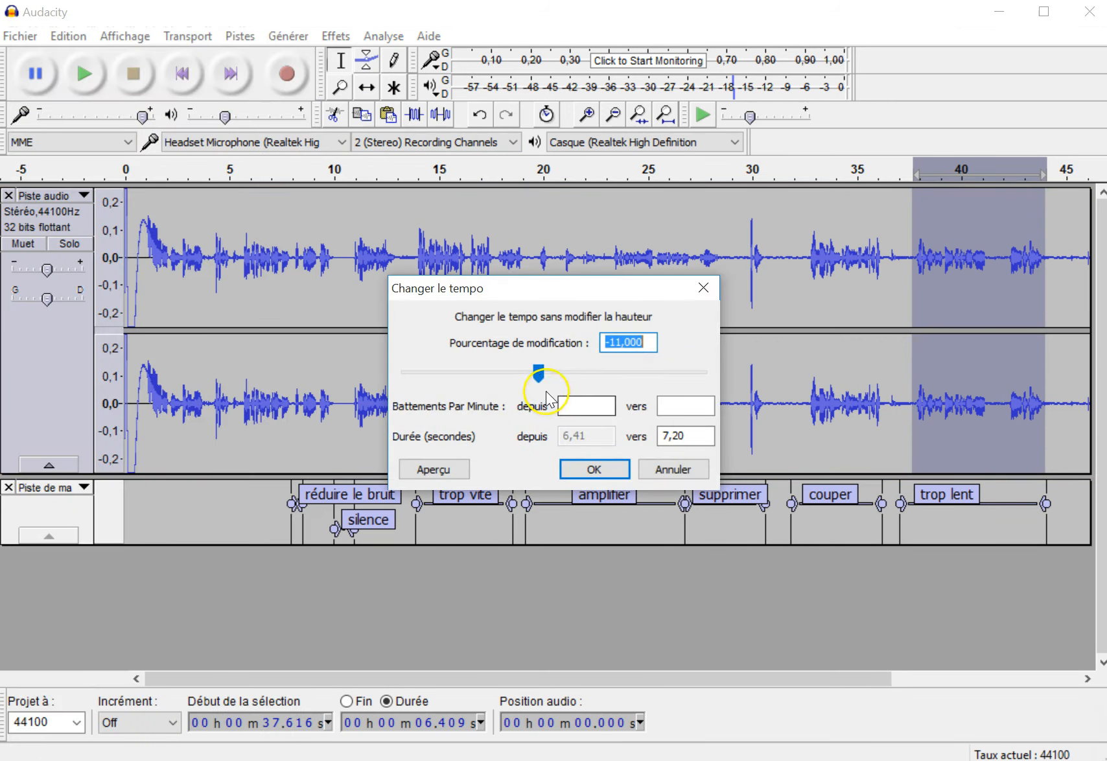
left_click_drag(538, 374, 574, 377)
left_click(587, 468)
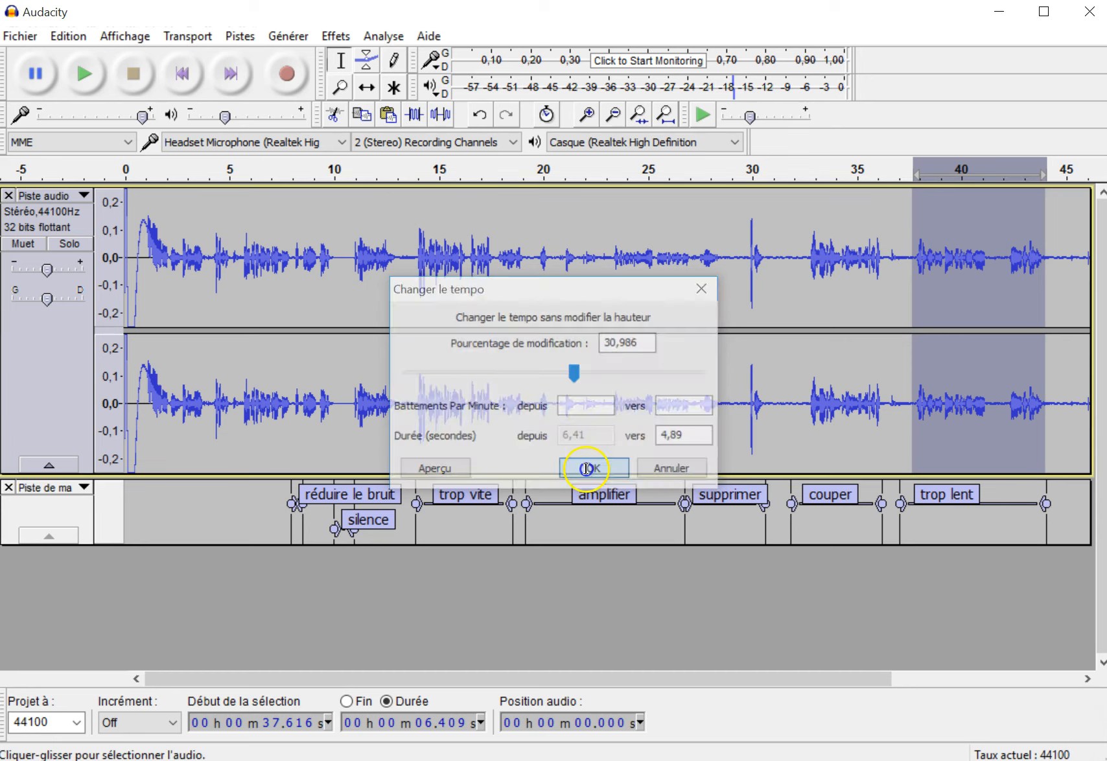
left_click(906, 260)
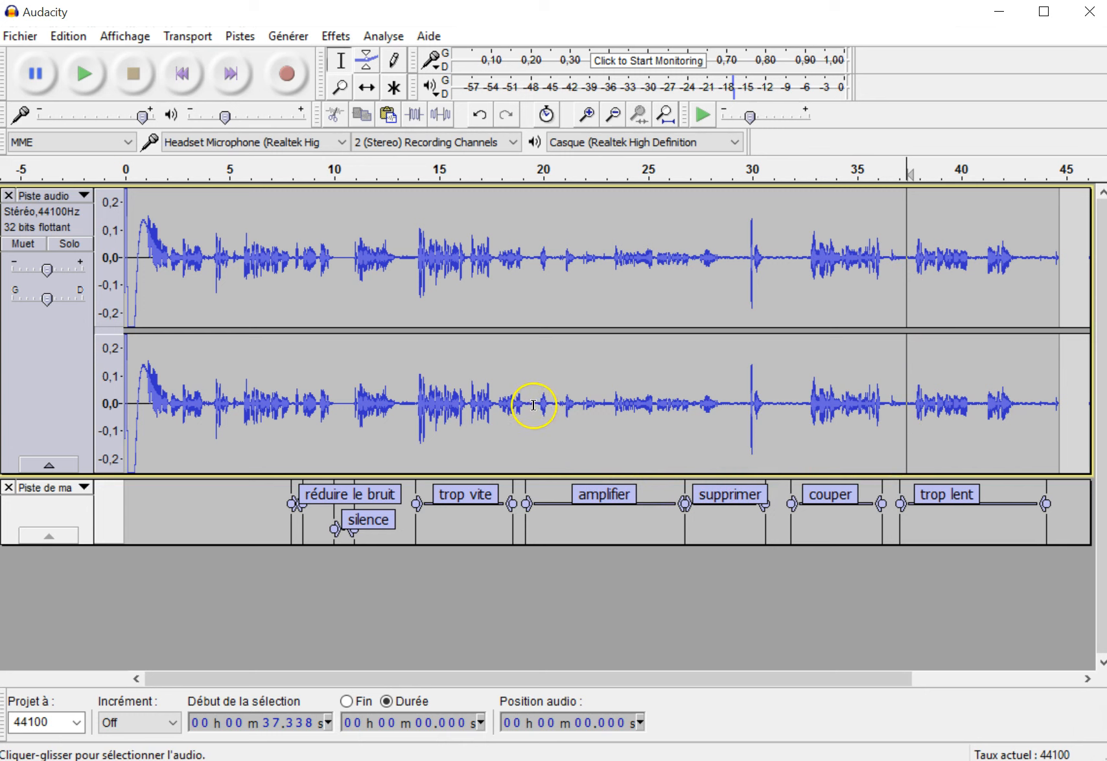
Amplify the quiet passage marked "amplifier", about 7.9 s long from about 19.5 s, by 13.2 dB.
left_click_drag(533, 405, 697, 408)
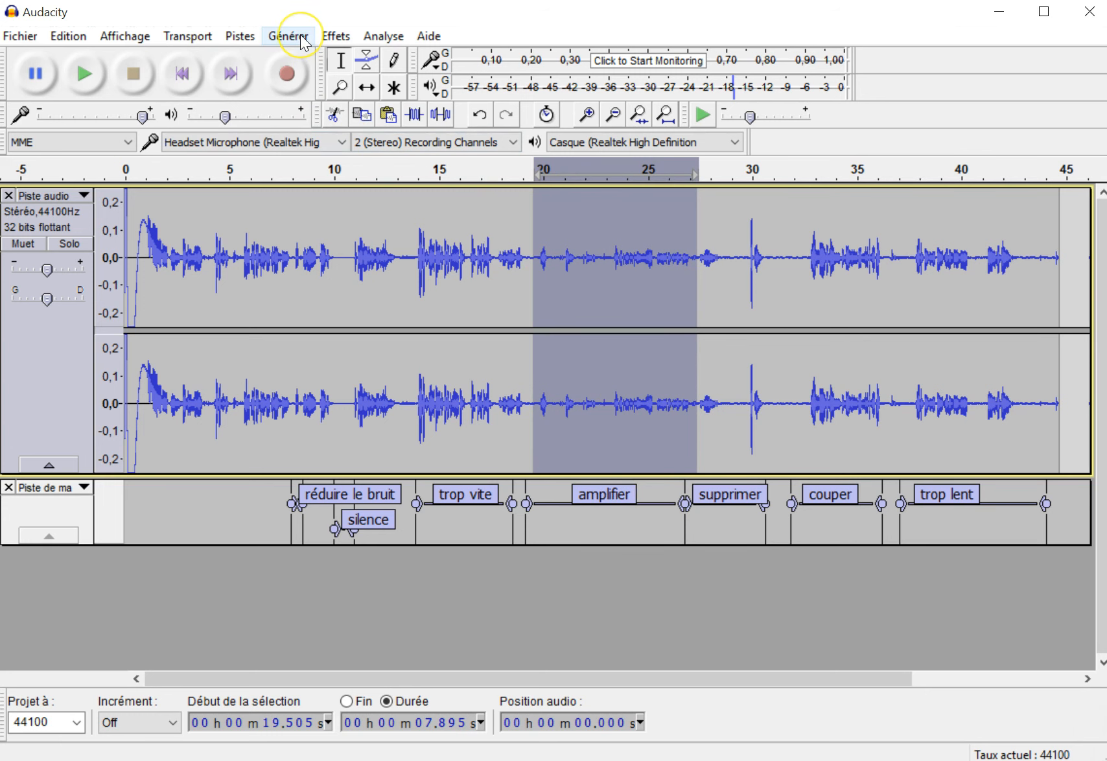
left_click(328, 37)
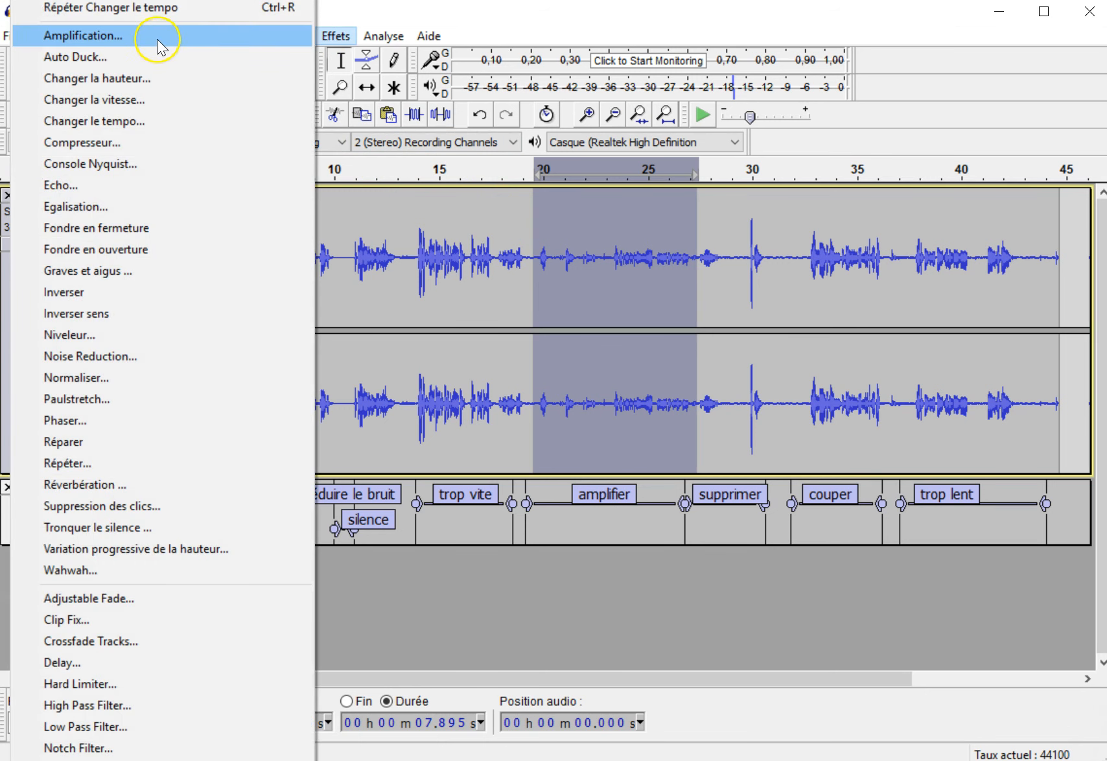
left_click(116, 40)
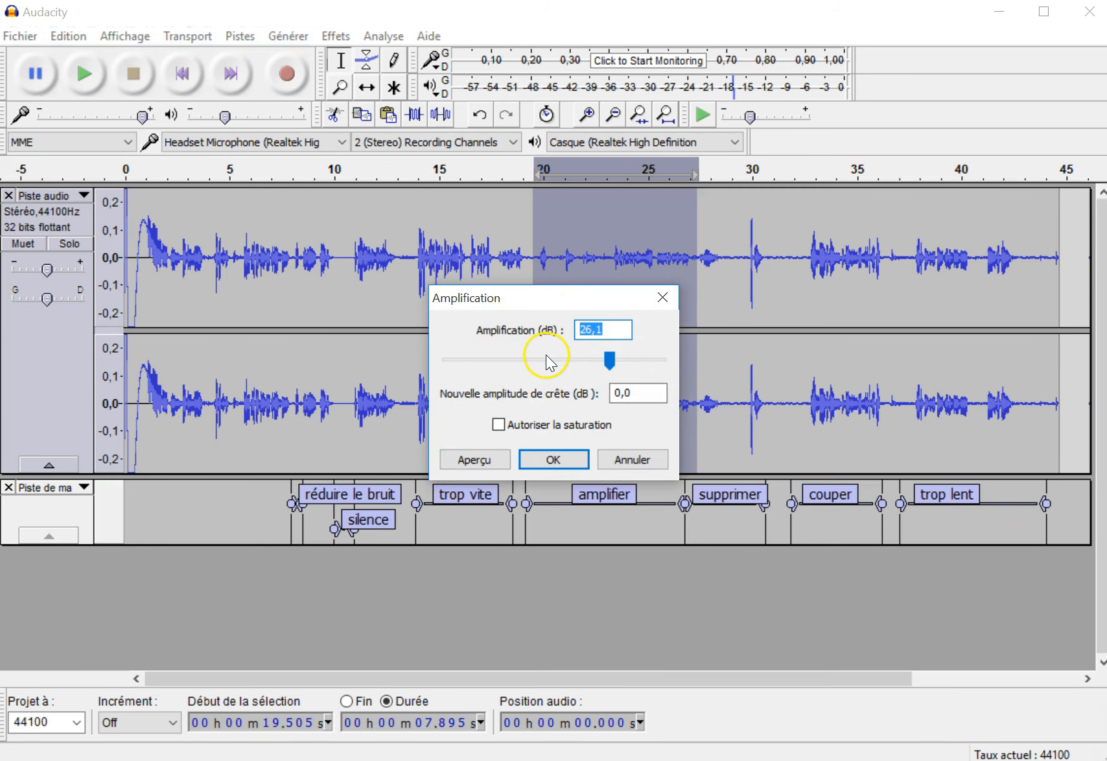
left_click_drag(541, 304, 206, 285)
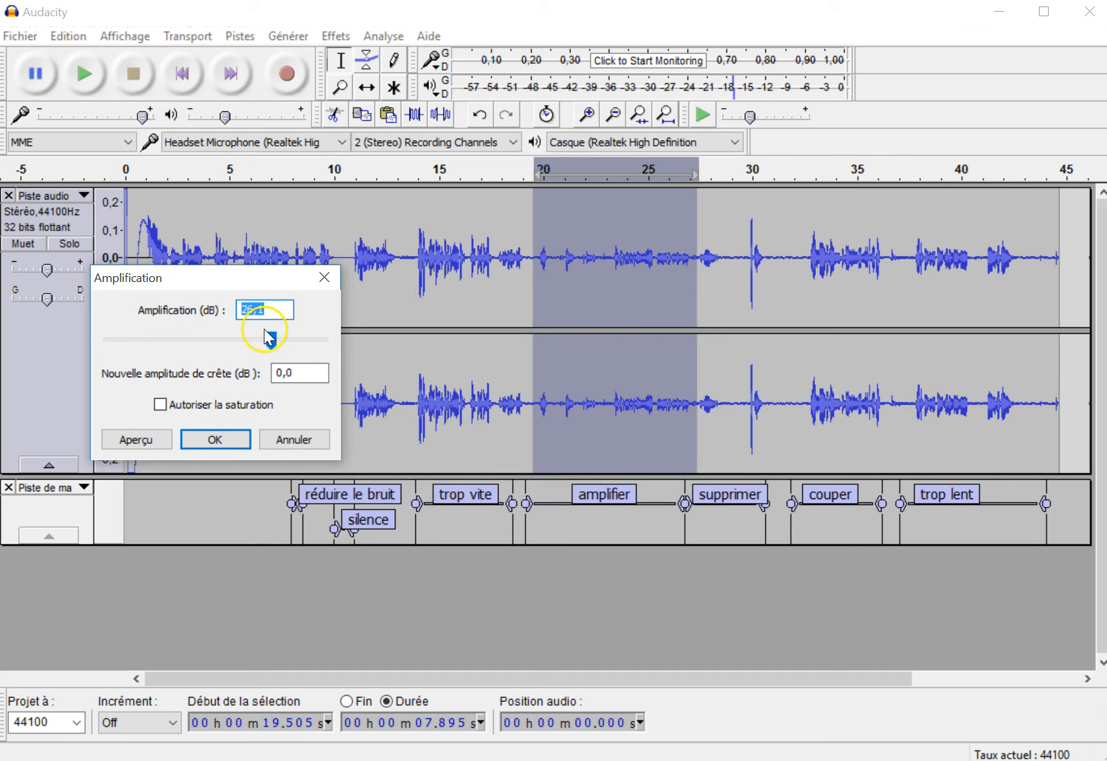
left_click_drag(274, 344, 248, 347)
left_click(209, 451)
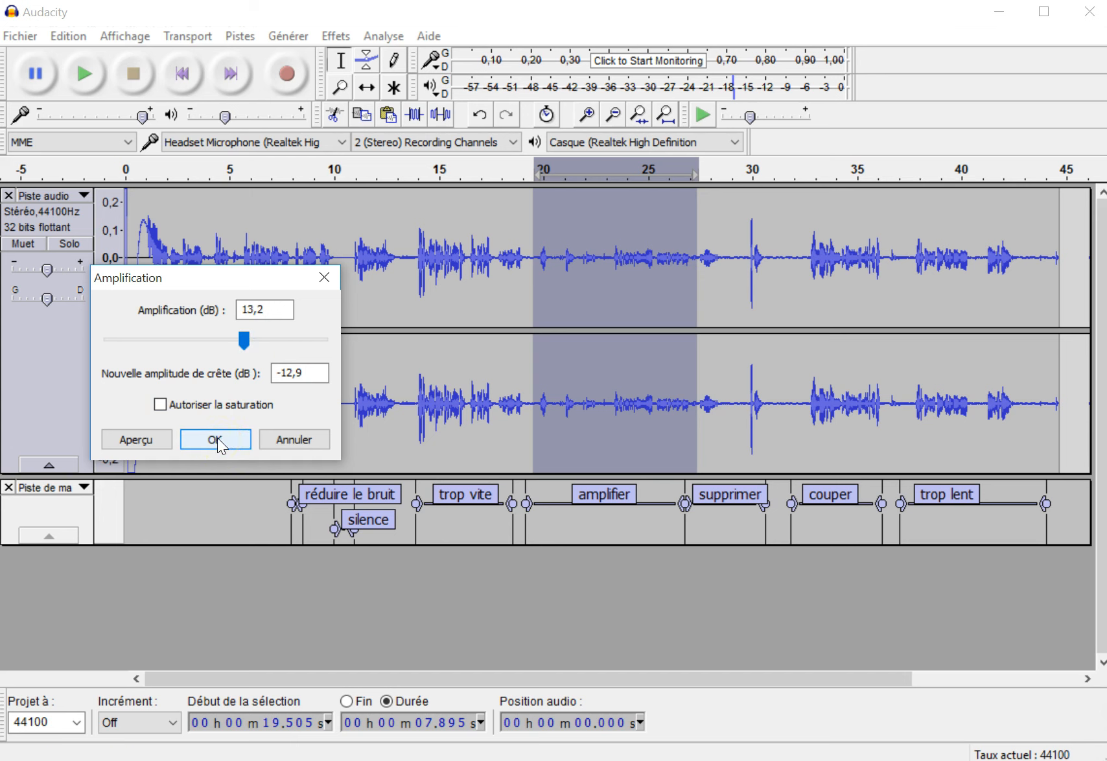
left_click(219, 439)
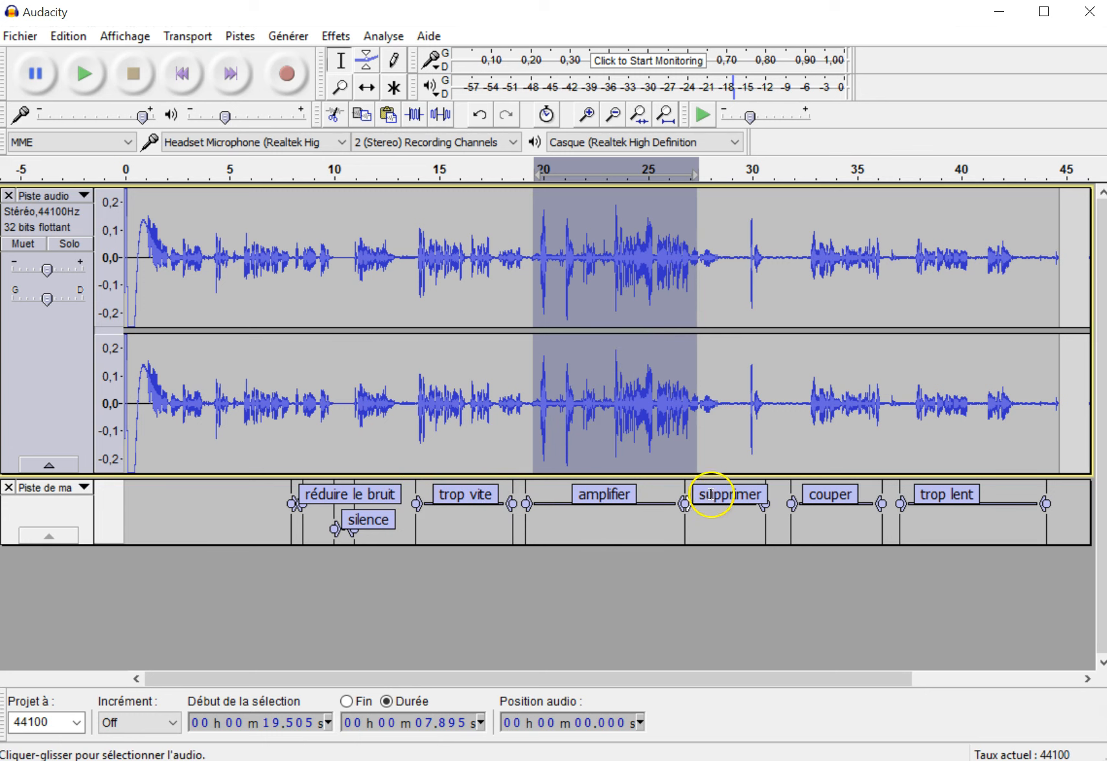
Cut about 9.4 s of audio starting at about 26.7 s, covering the "supprimer" and "couper" labels, and delete the label track.
left_click(720, 405)
left_click(683, 406)
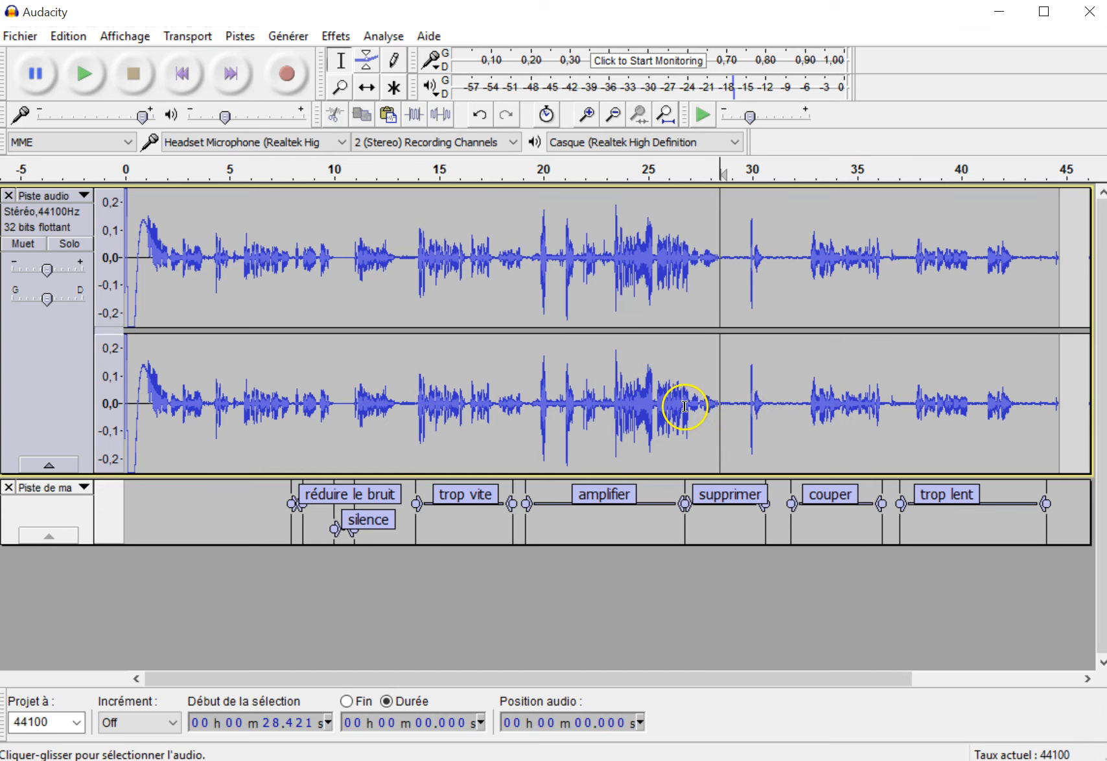
left_click_drag(683, 407, 880, 413)
left_click(411, 65)
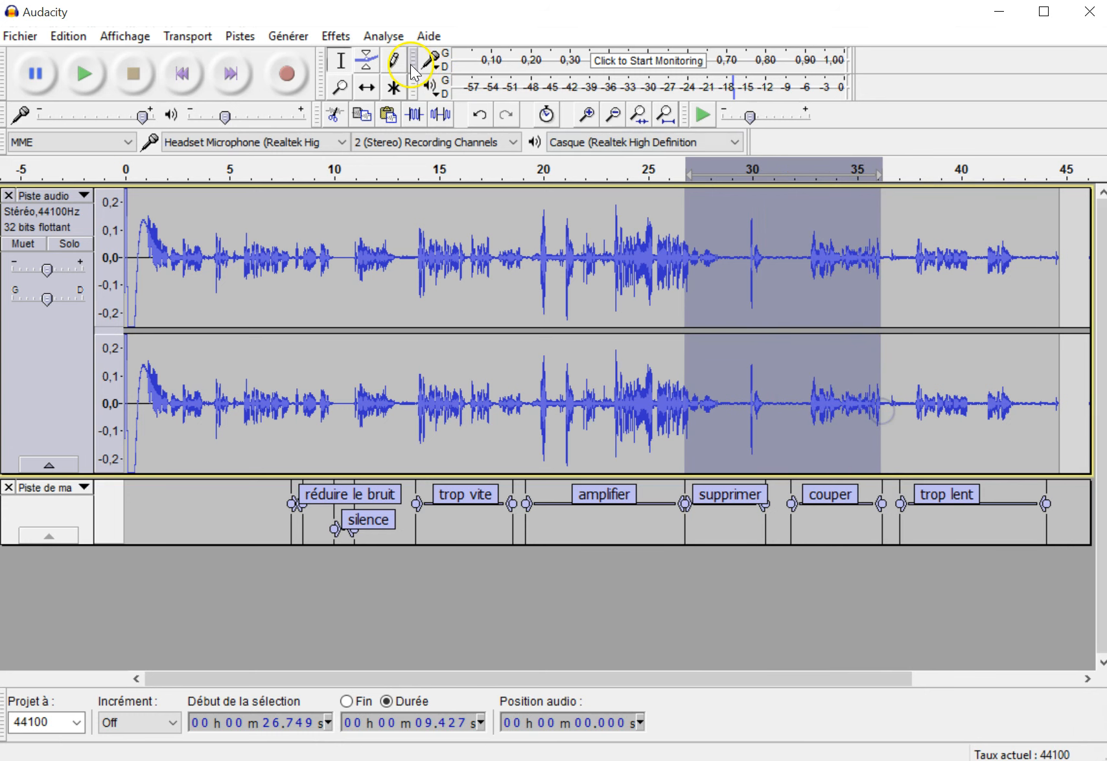
left_click(333, 115)
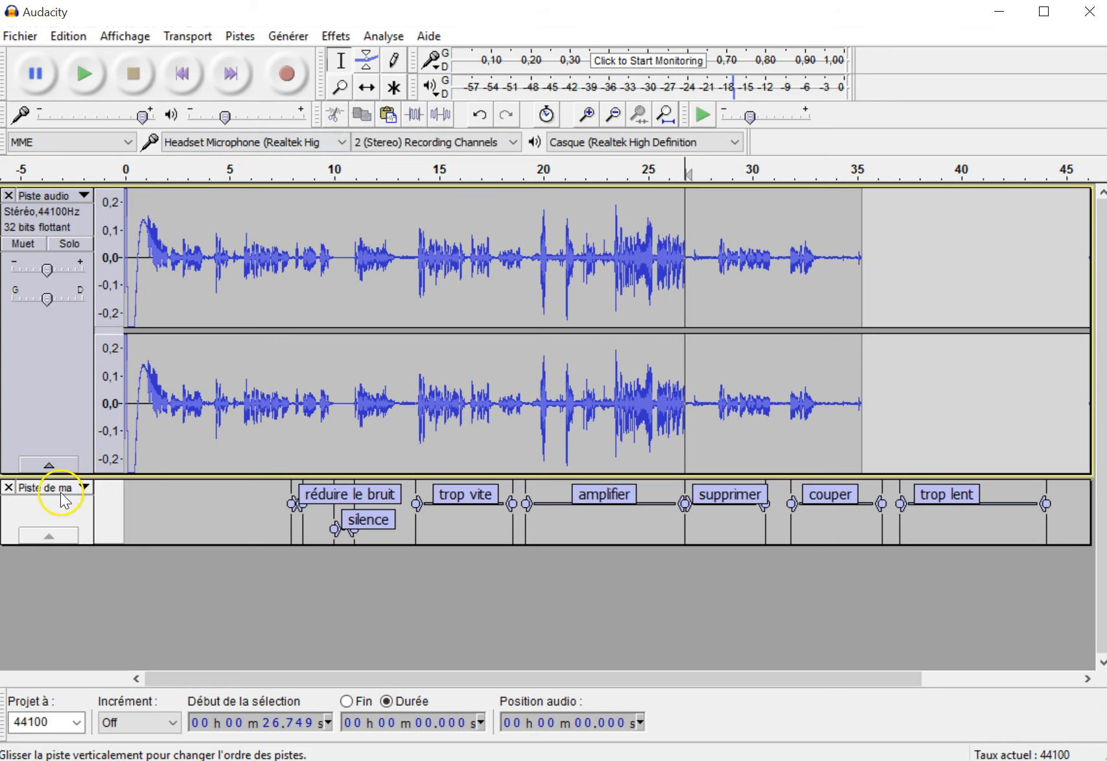
left_click(9, 486)
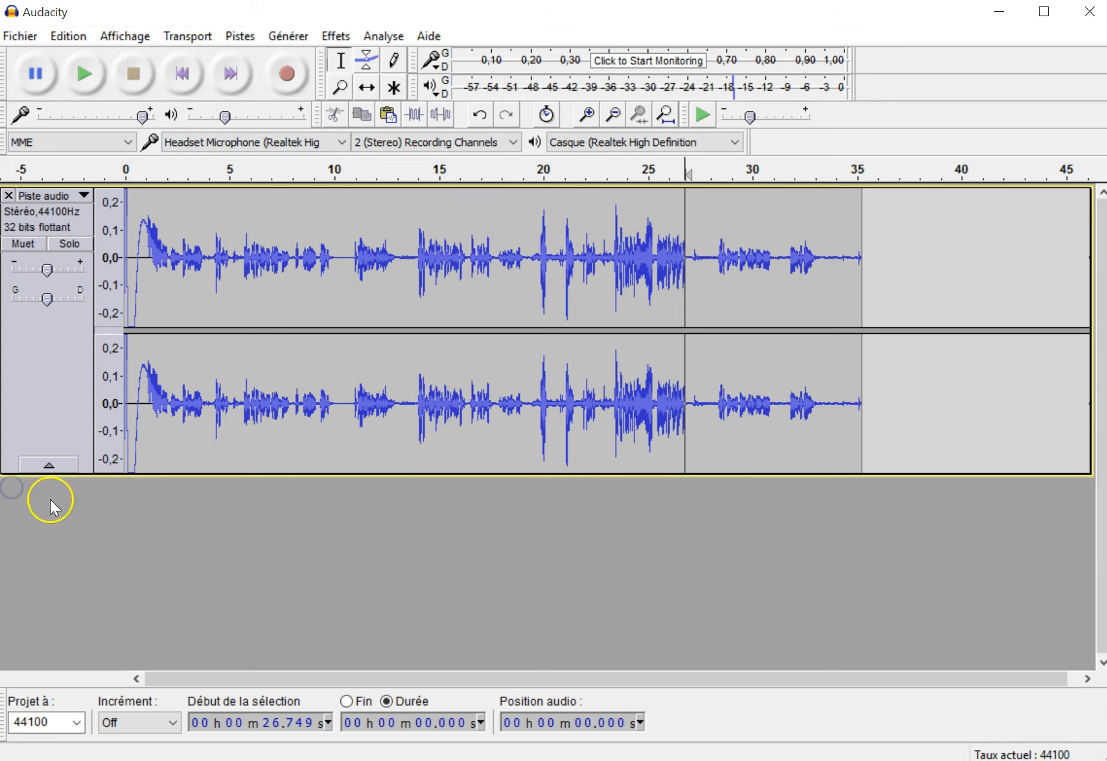
Capture a Noise Reduction profile from the roughly 0.28 s of background noise at about 7.9 s.
left_click(289, 256)
left_click_drag(289, 255, 296, 253)
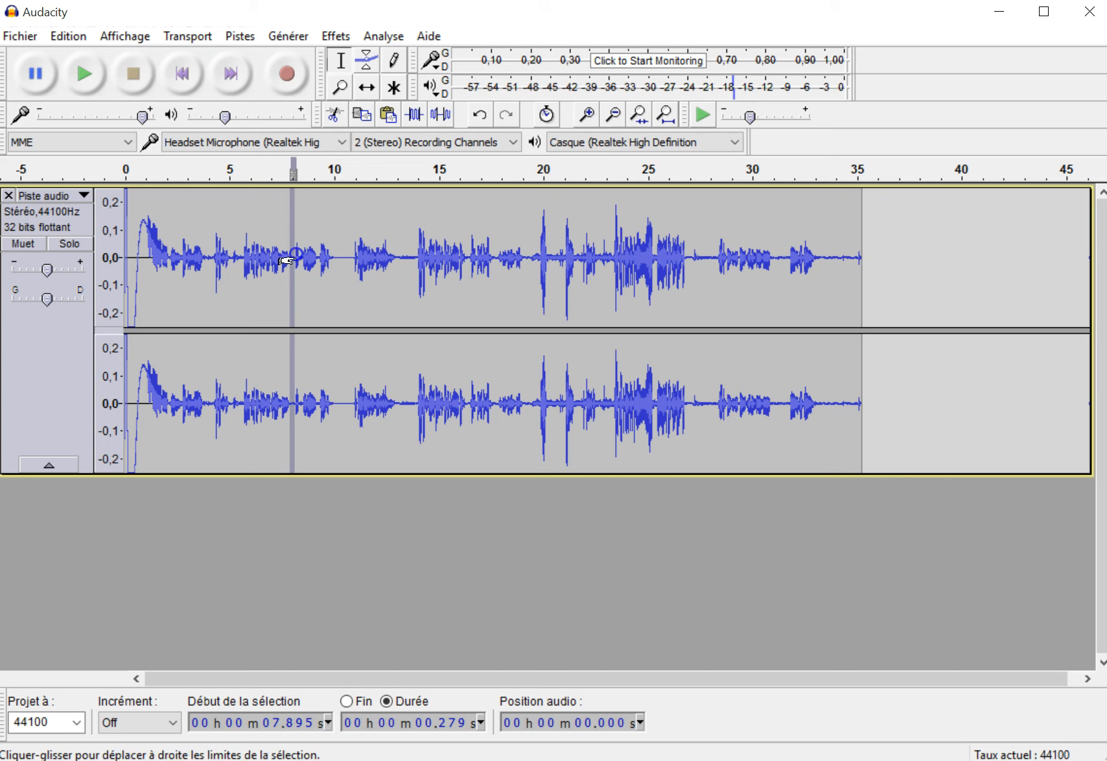
left_click(336, 38)
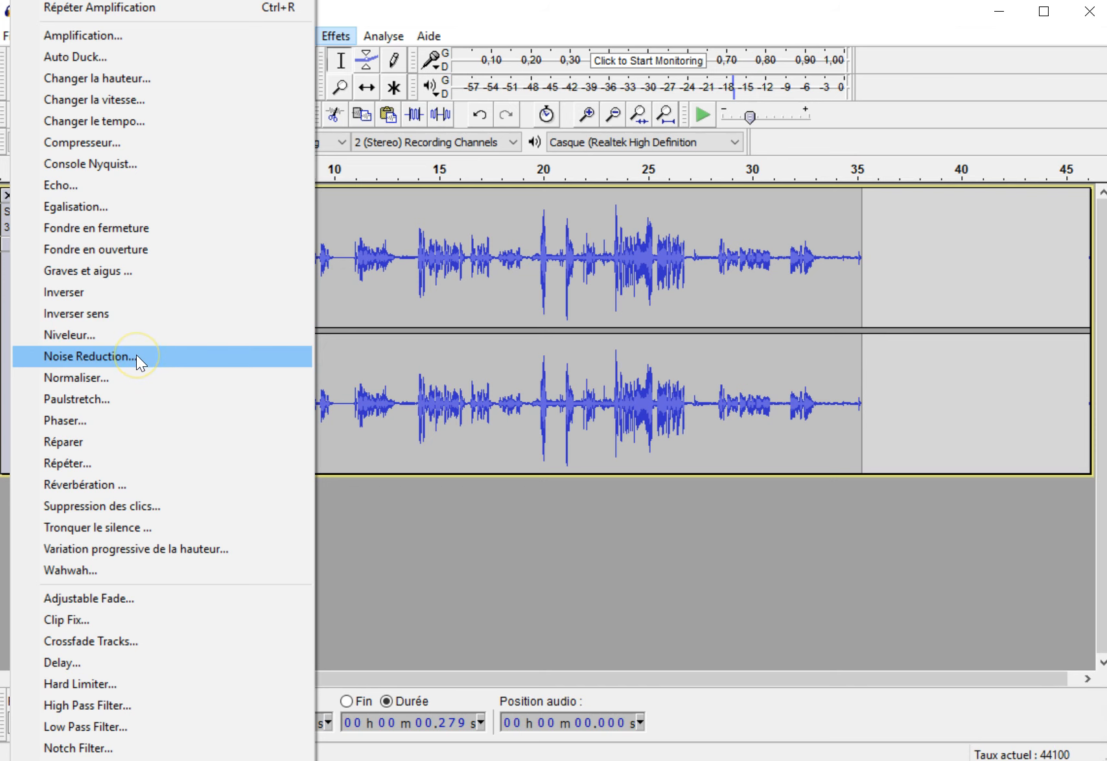
left_click(138, 360)
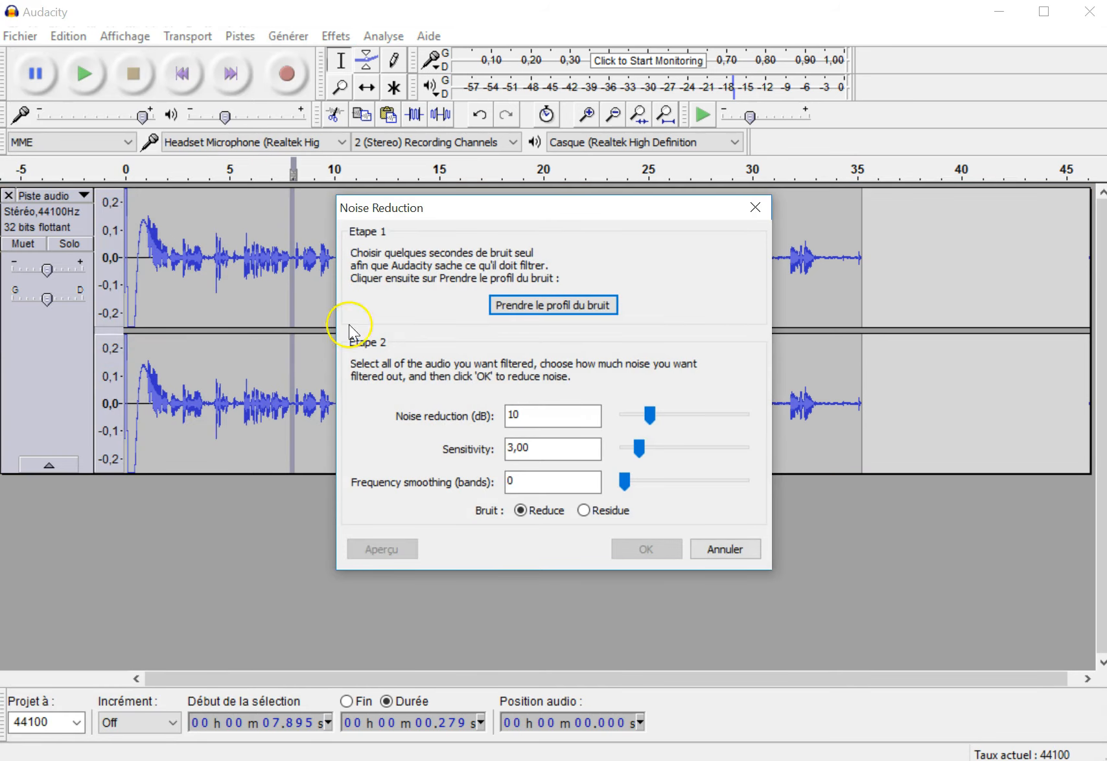
left_click(577, 313)
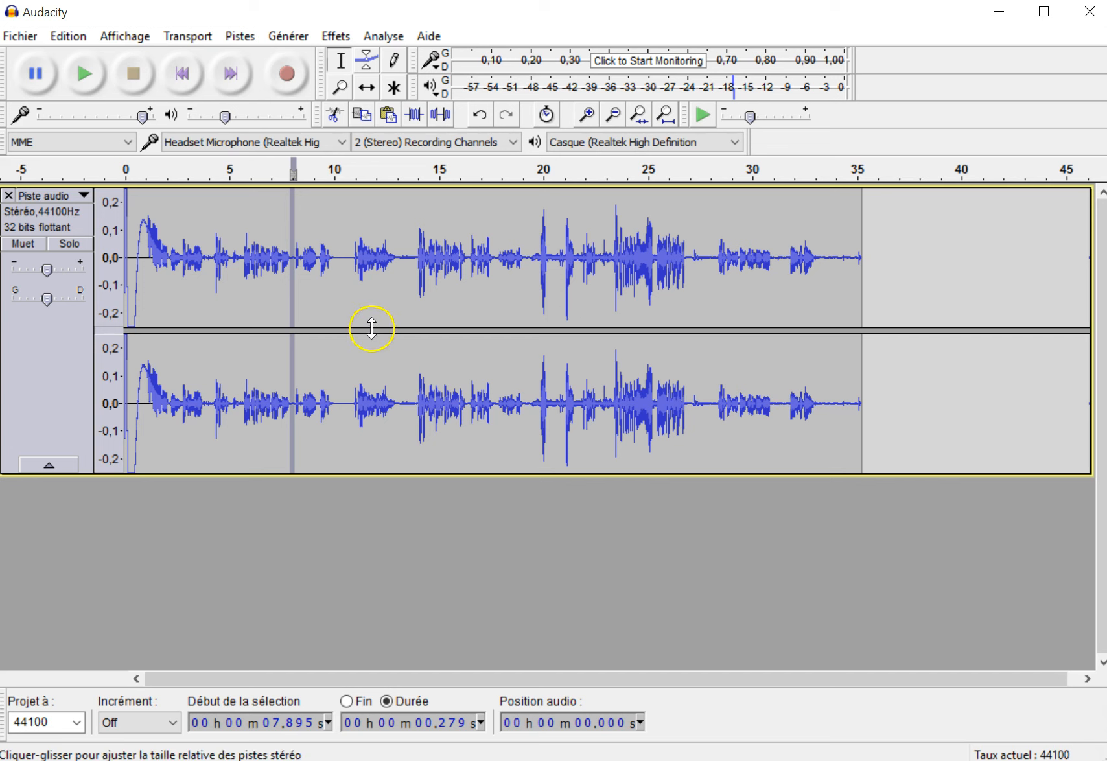
Apply Noise Reduction to the entire voice track with 10 dB reduction, sensitivity 3.00 and 0 frequency smoothing bands.
left_click(374, 296)
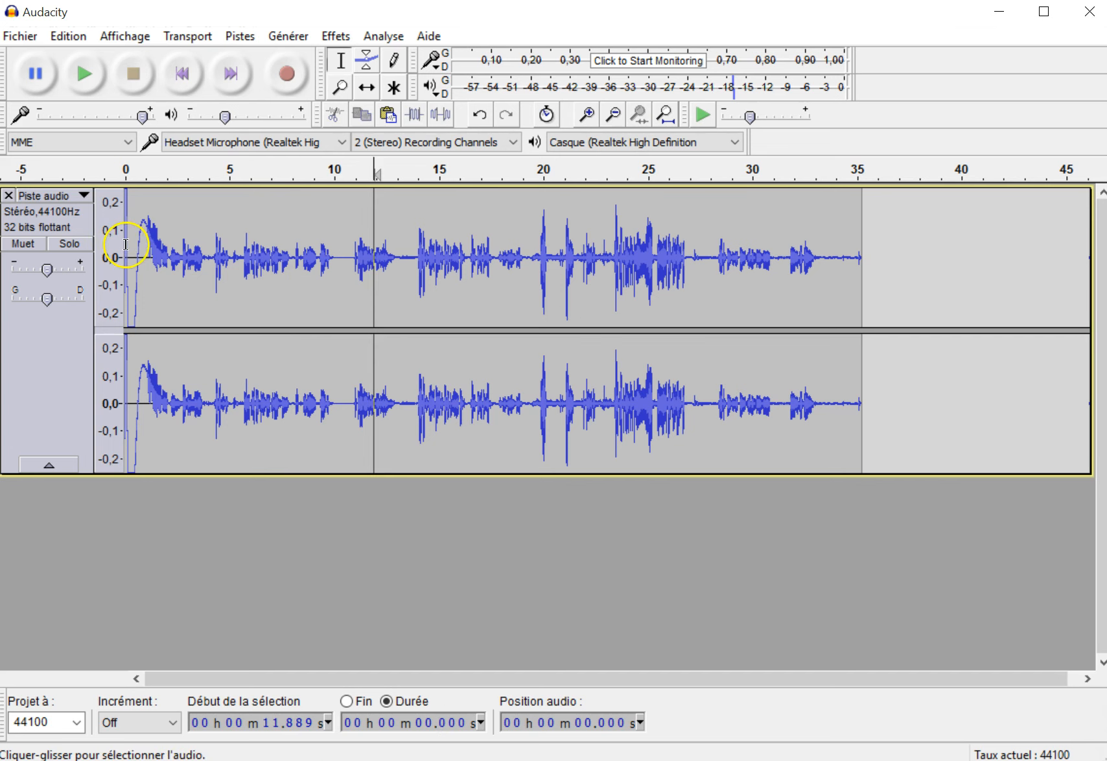
double_click(136, 261)
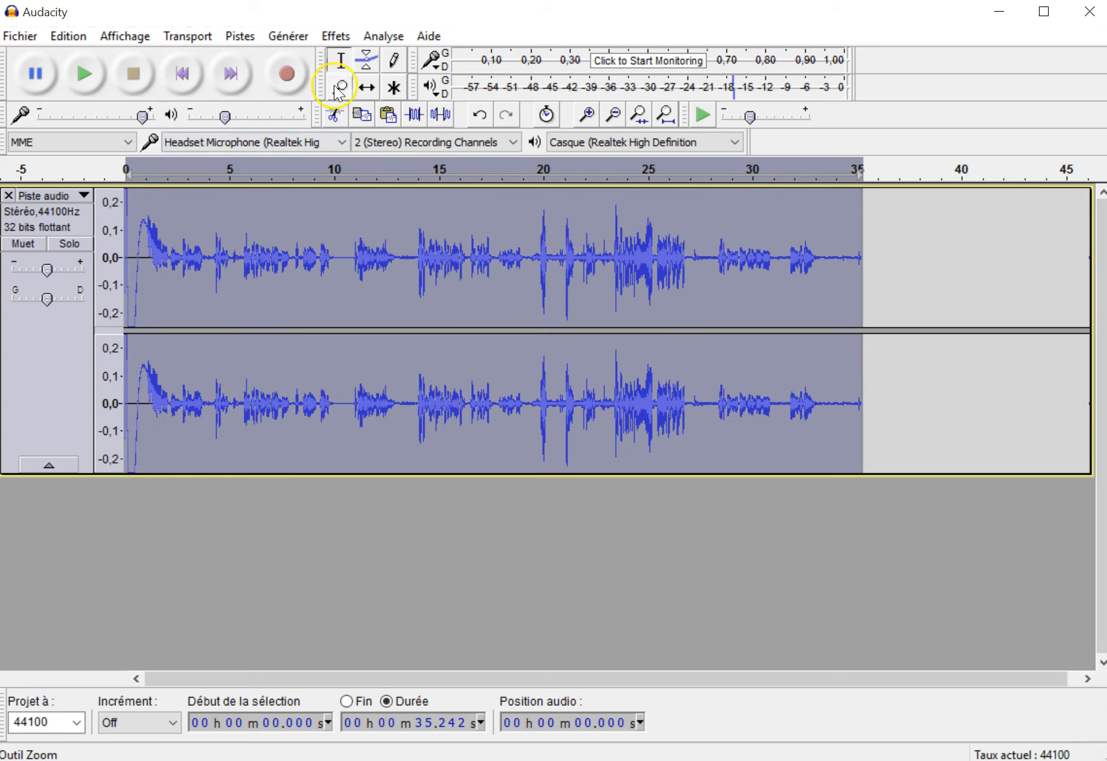
left_click(335, 38)
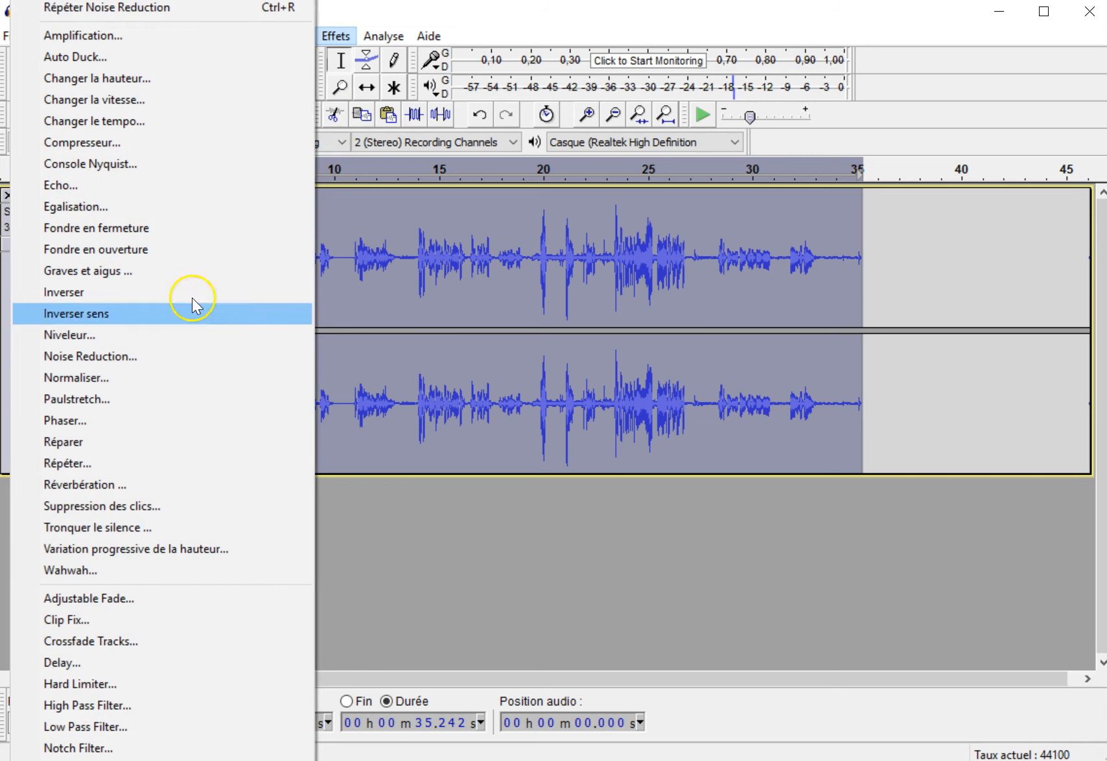
left_click(127, 356)
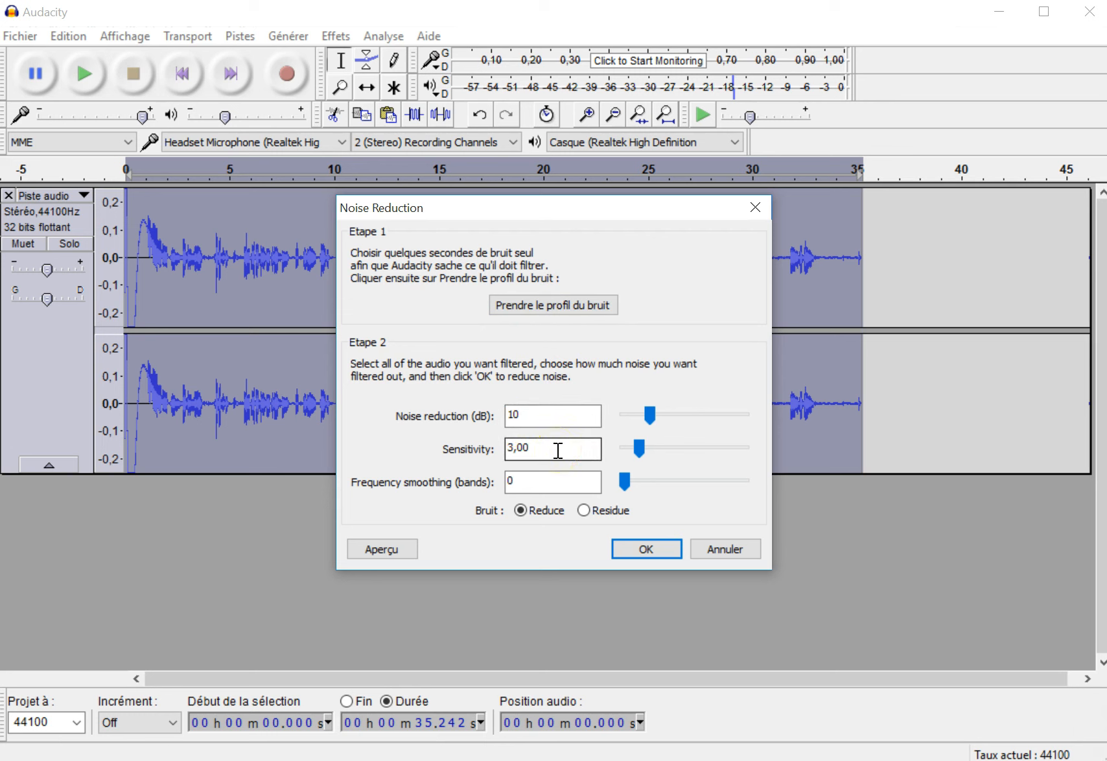
left_click(647, 549)
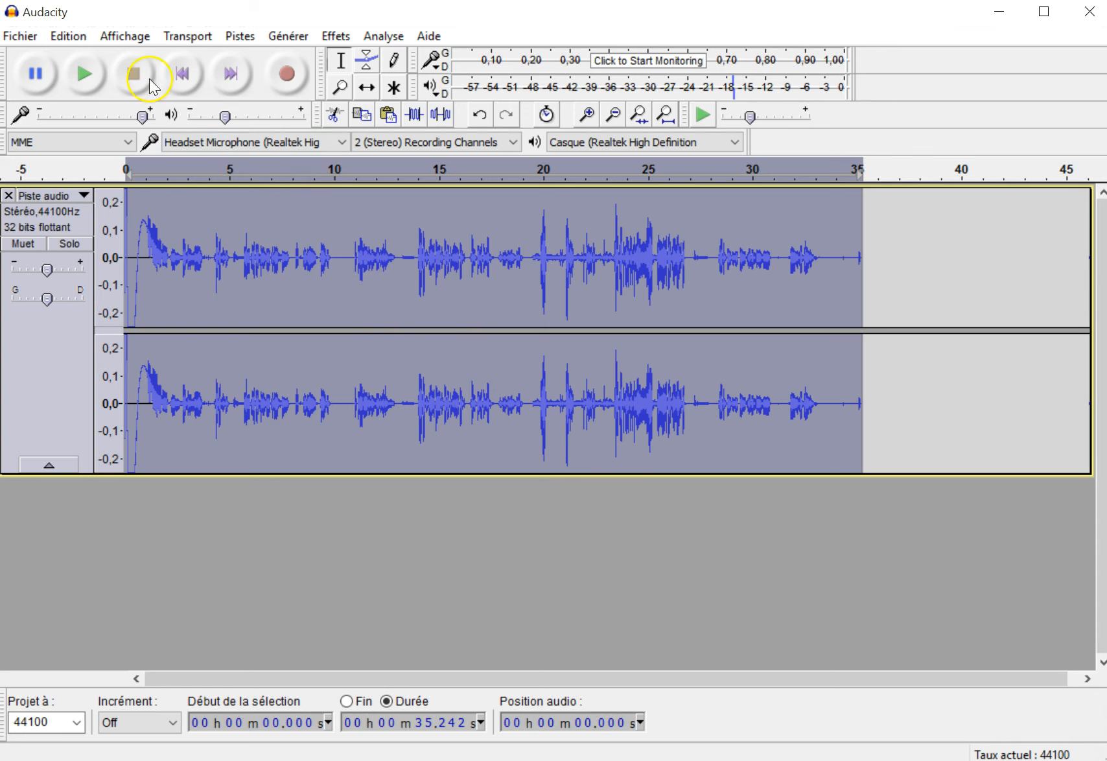
Import the "musique_gr" music file as a second audio track below the voice recording.
left_click(22, 36)
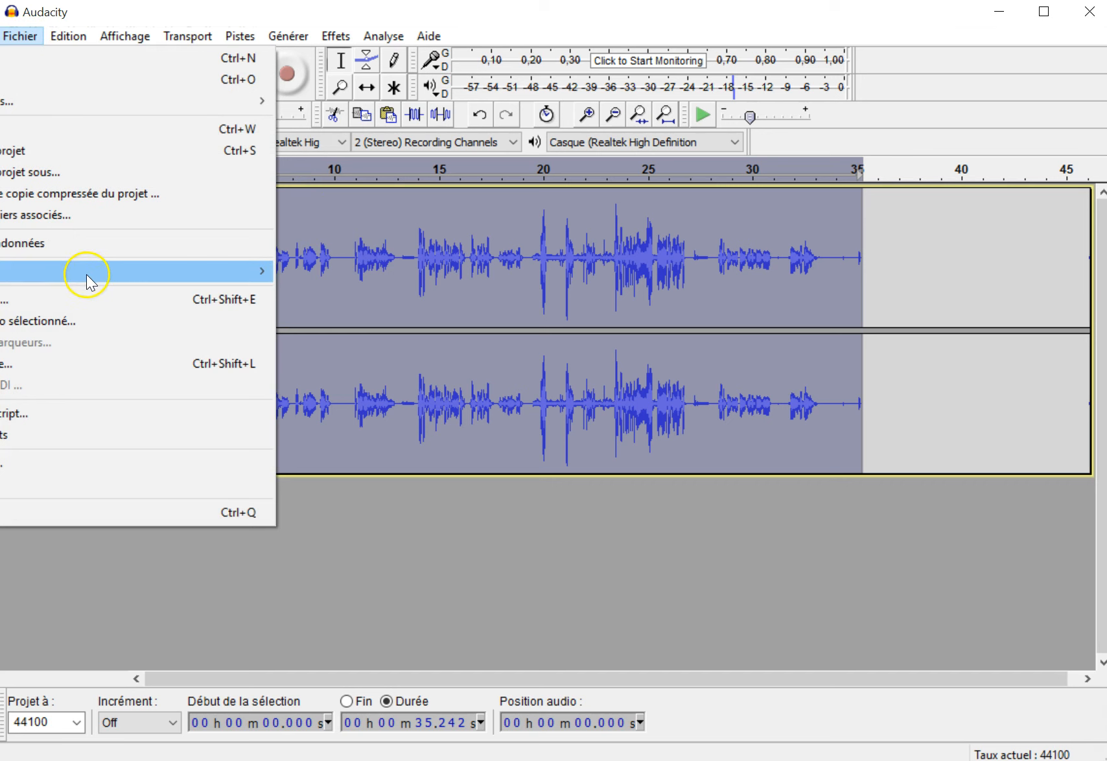
mouse_move(88, 272)
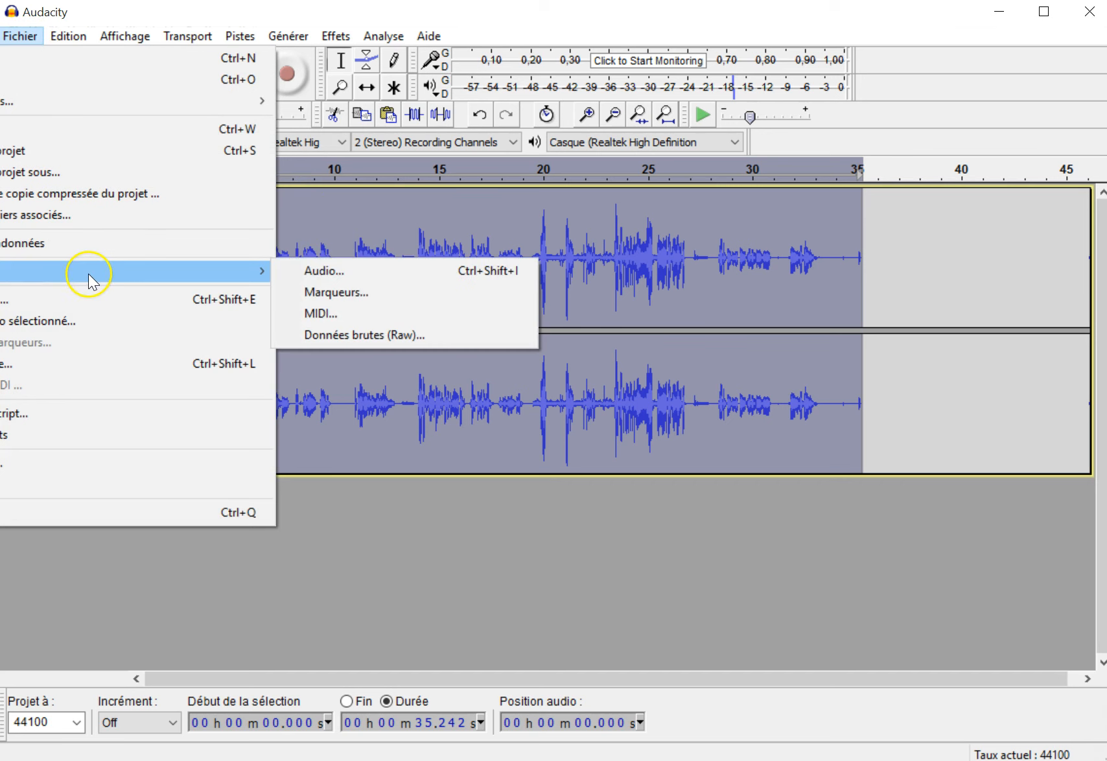
left_click(324, 269)
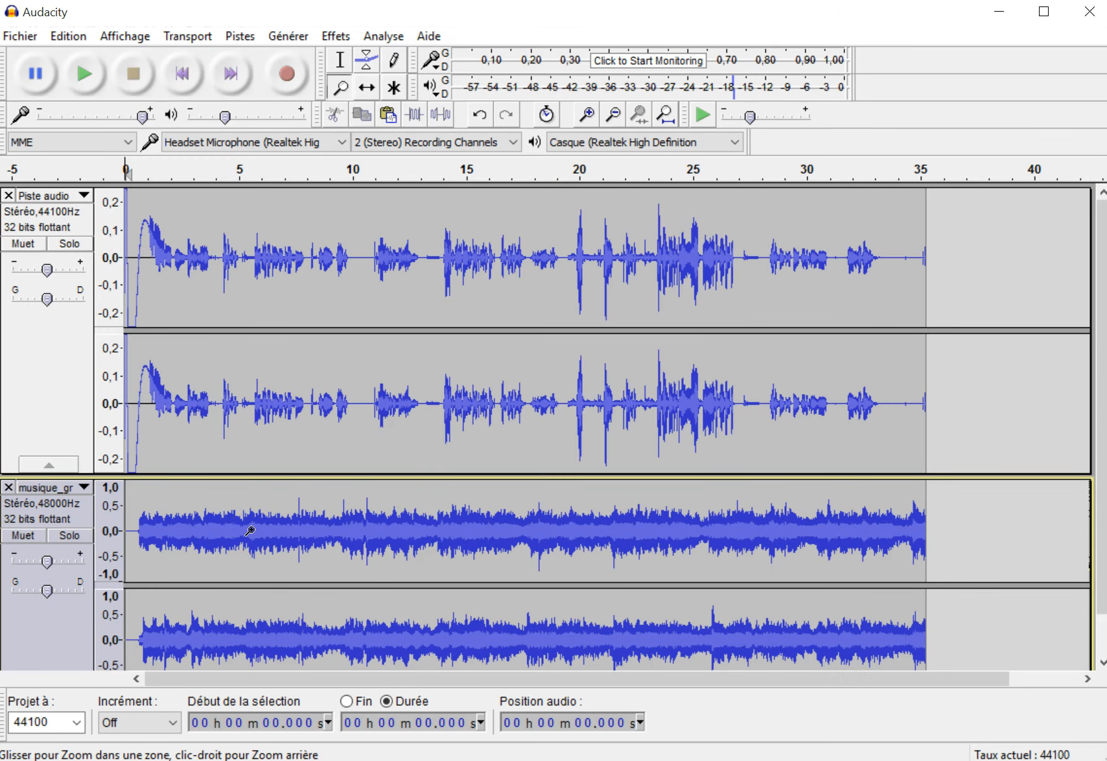
left_click(230, 541)
left_click_drag(227, 541, 270, 533)
Lower the music track's gain and pan it 40% to the right.
left_click(50, 570)
left_click_drag(49, 569, 30, 573)
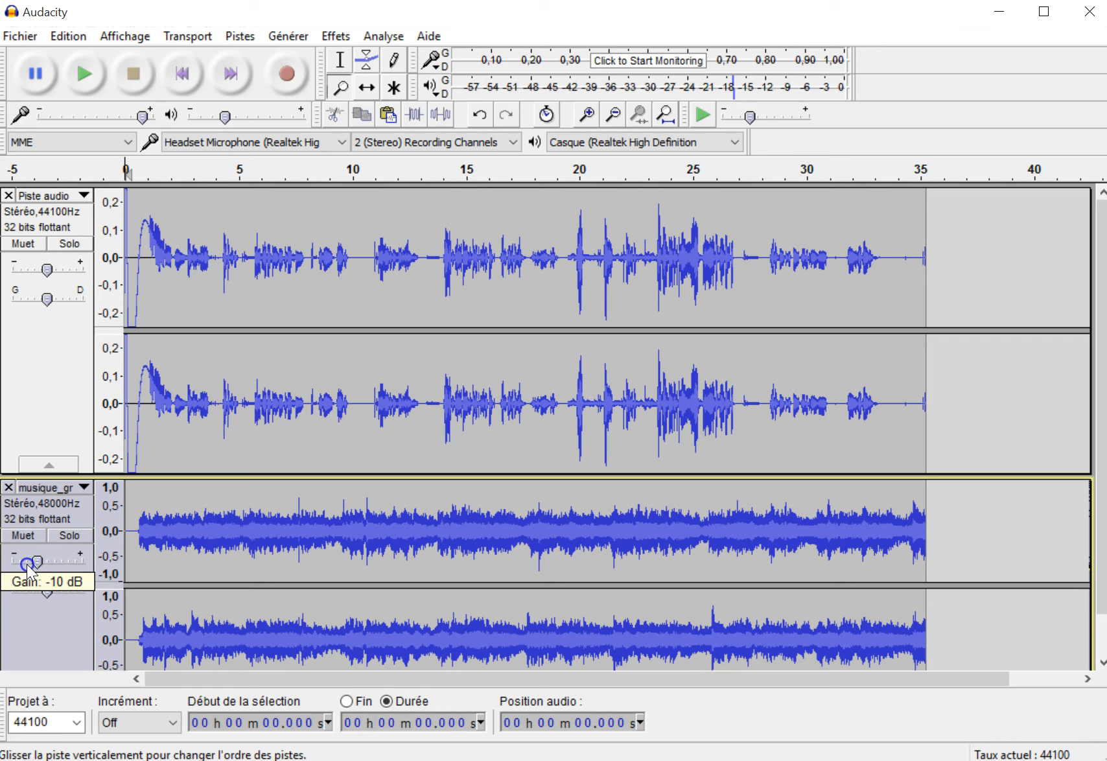
left_click_drag(30, 573, 20, 571)
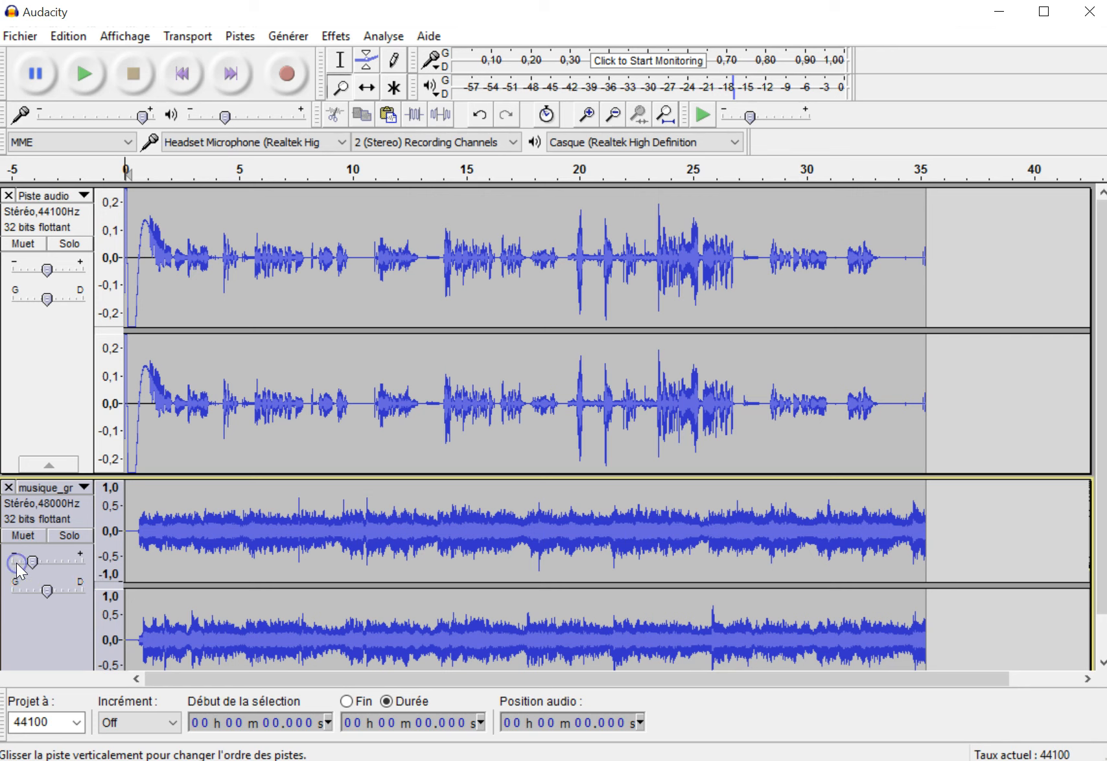
left_click(46, 594)
left_click_drag(48, 592, 54, 594)
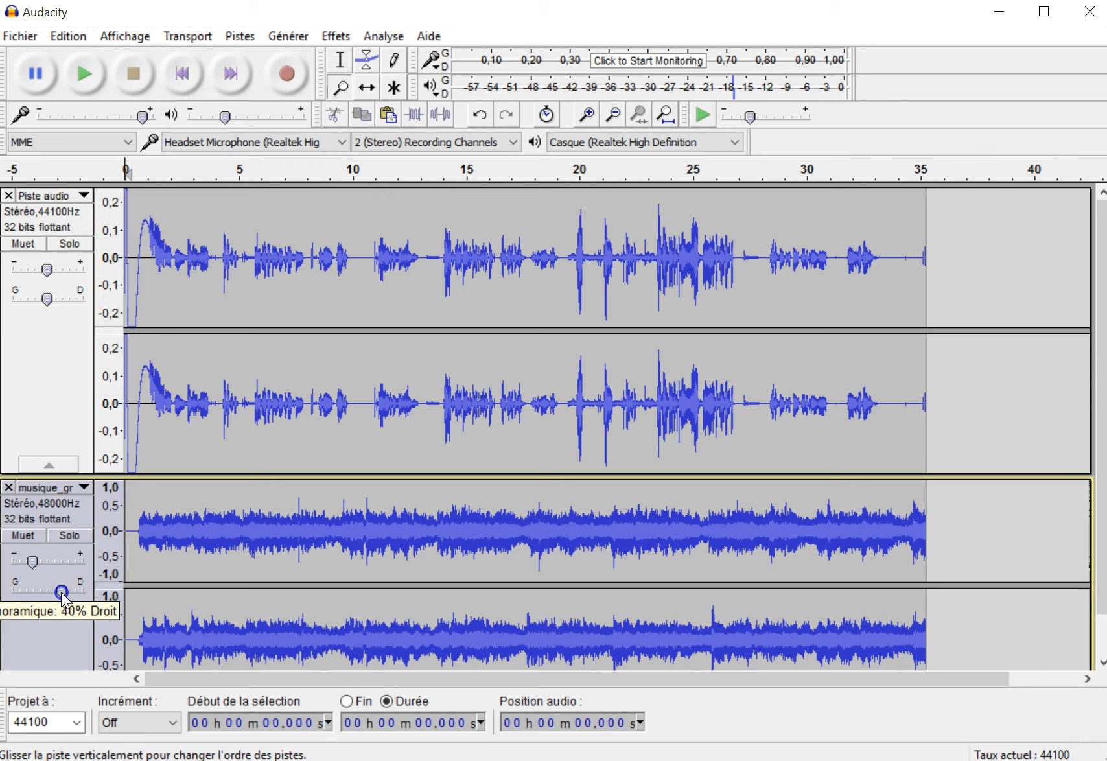
left_click_drag(61, 593, 62, 593)
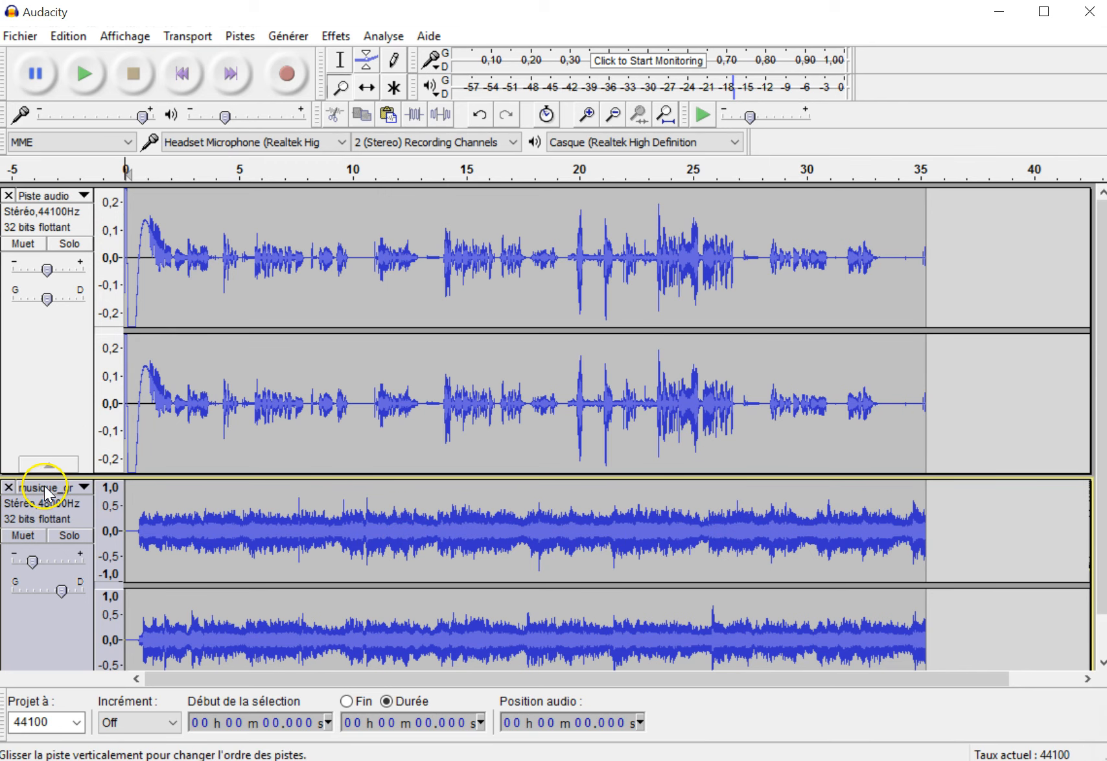
Play the voice and music mix and lower the music track's gain further.
left_click(93, 77)
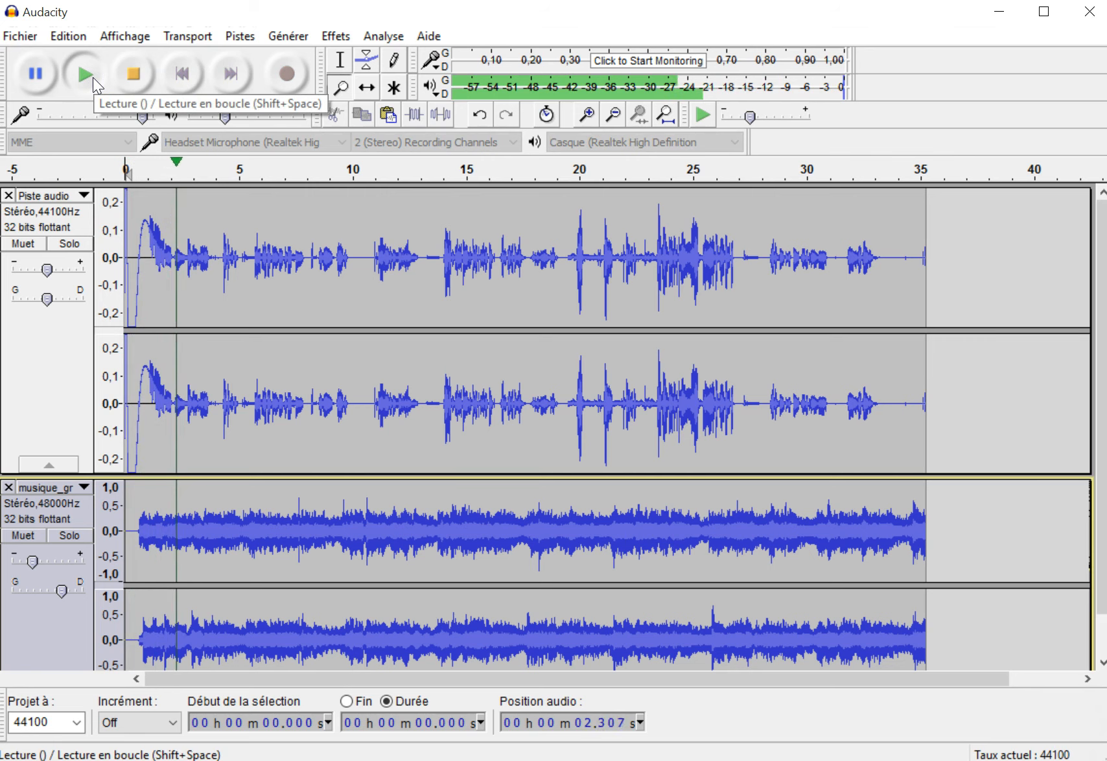
left_click_drag(32, 561, 17, 565)
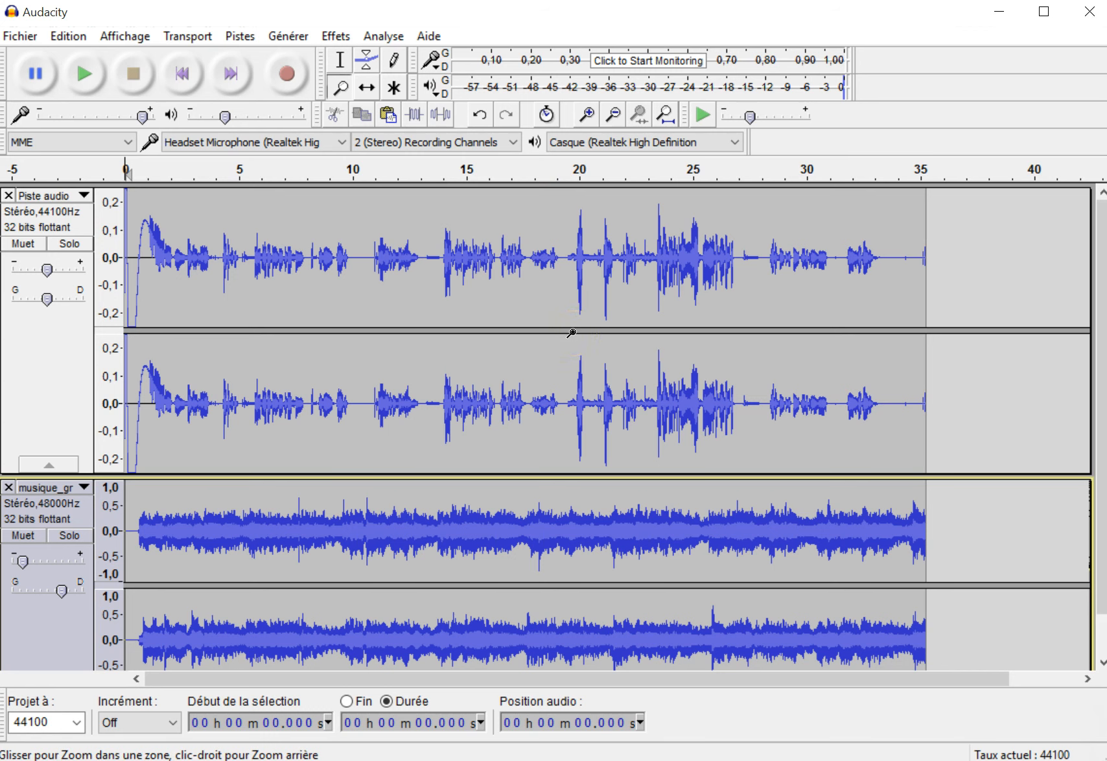
left_click(78, 723)
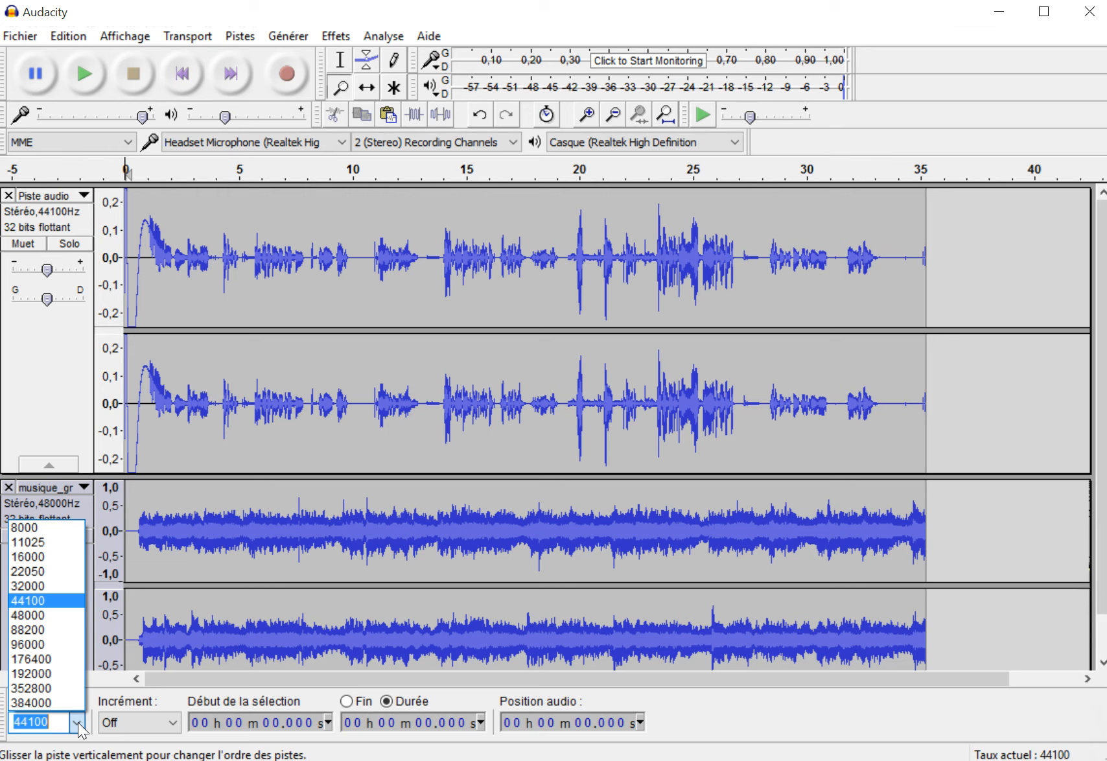
left_click(77, 722)
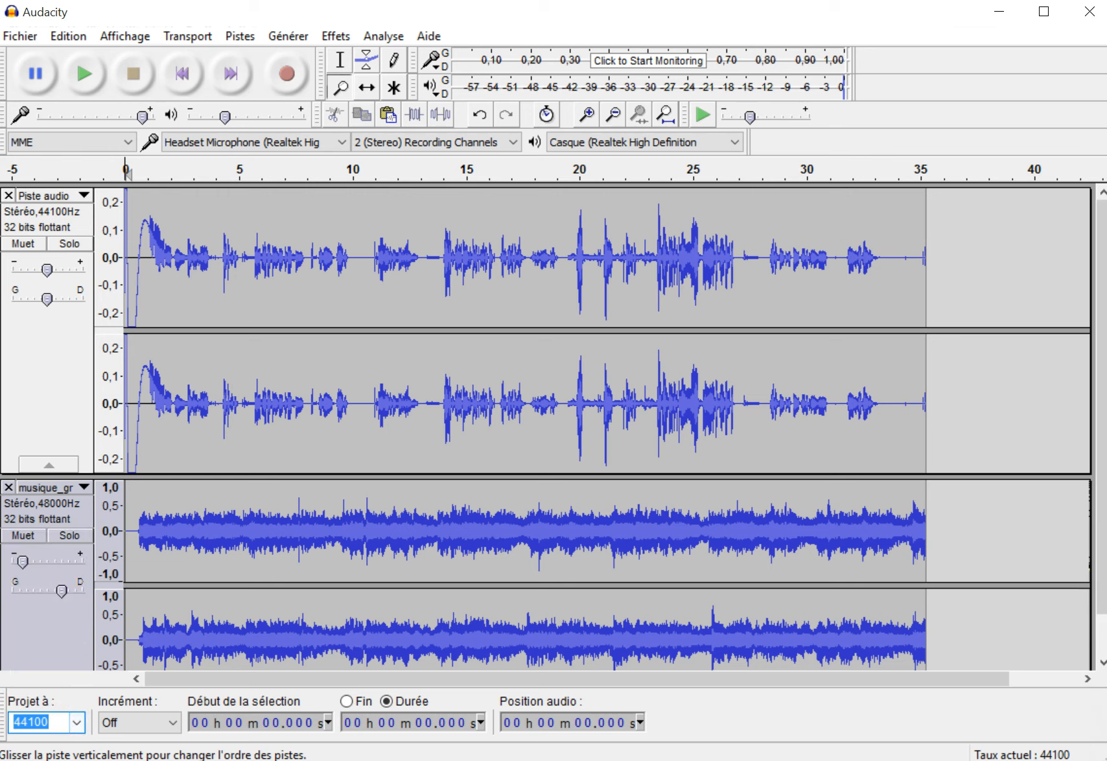